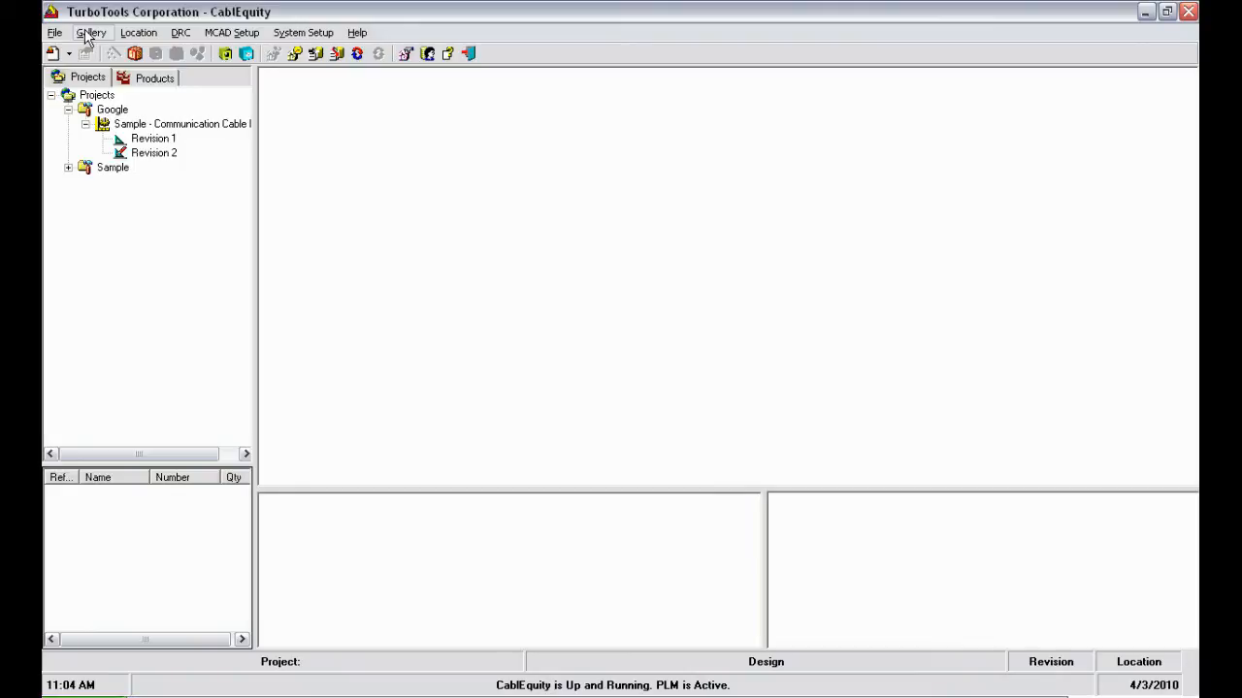
Browse the gallery's part categories for connectors, backshells, cable materials and terminals.
left_click(91, 33)
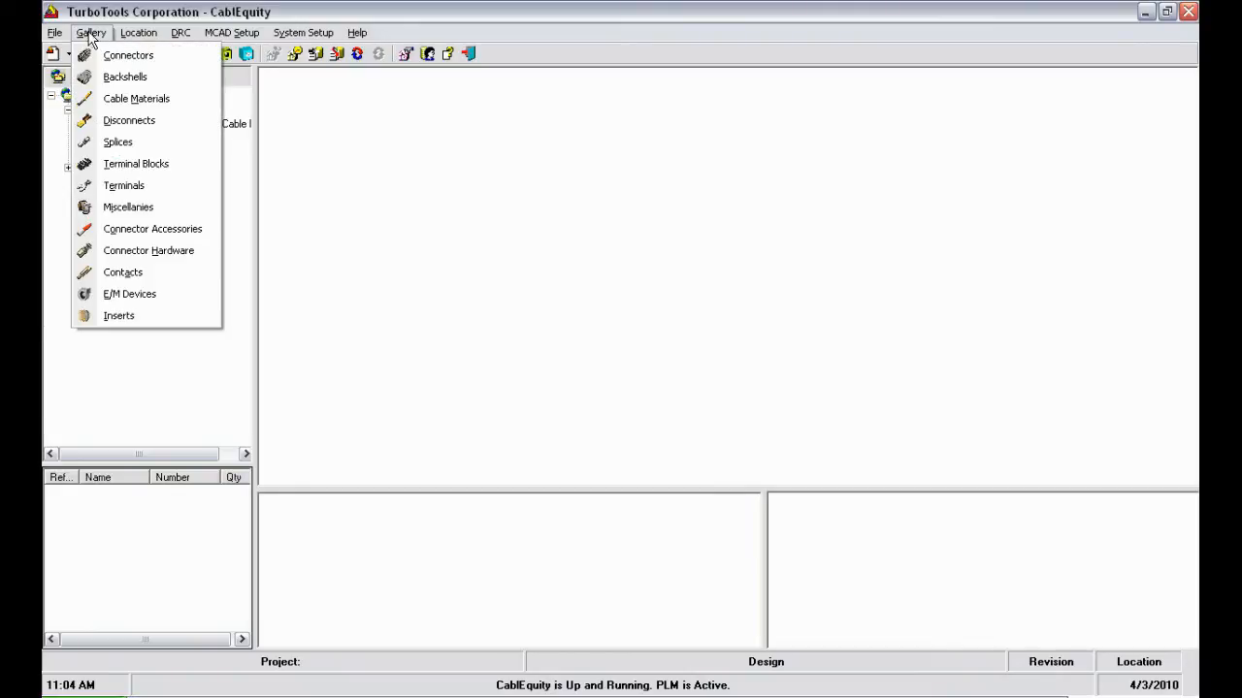
left_click(111, 56)
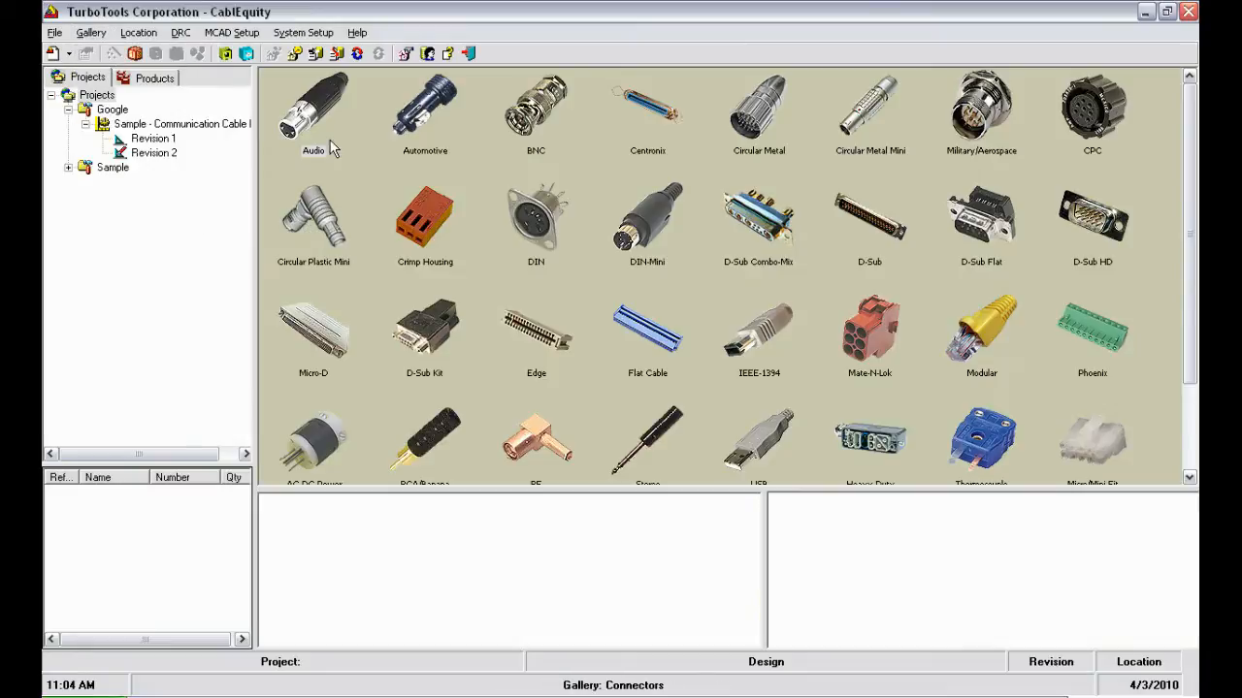
left_click(90, 33)
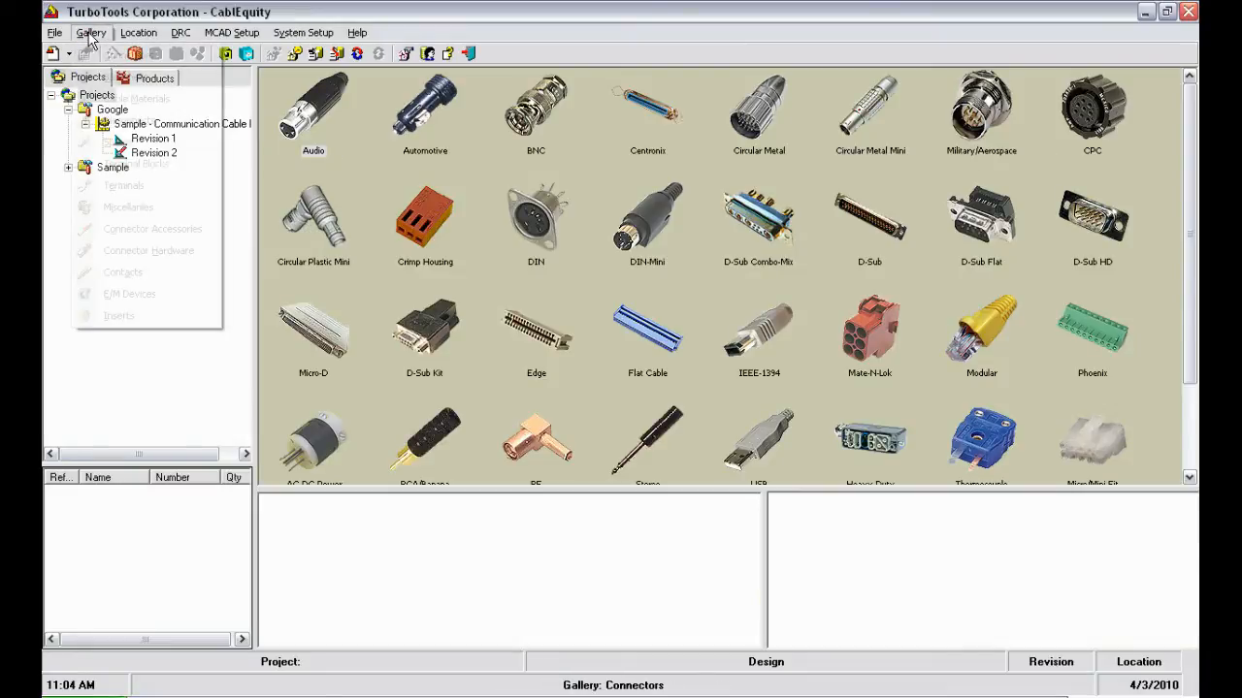
left_click(114, 77)
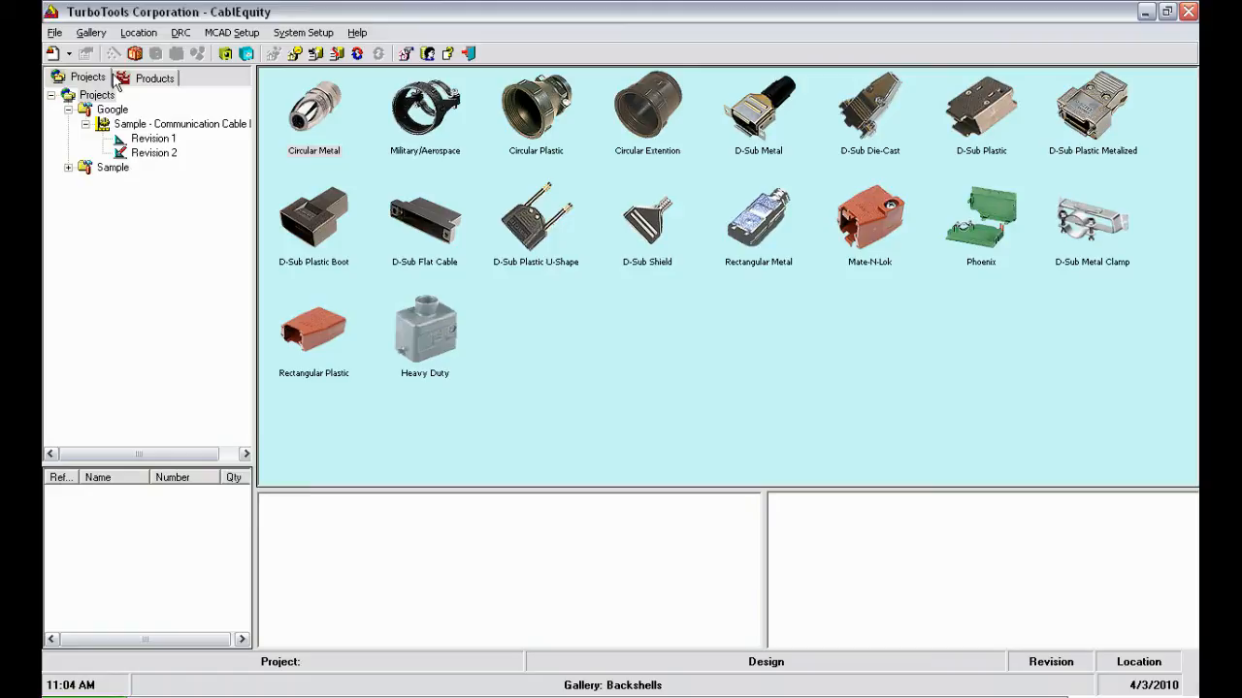
left_click(89, 34)
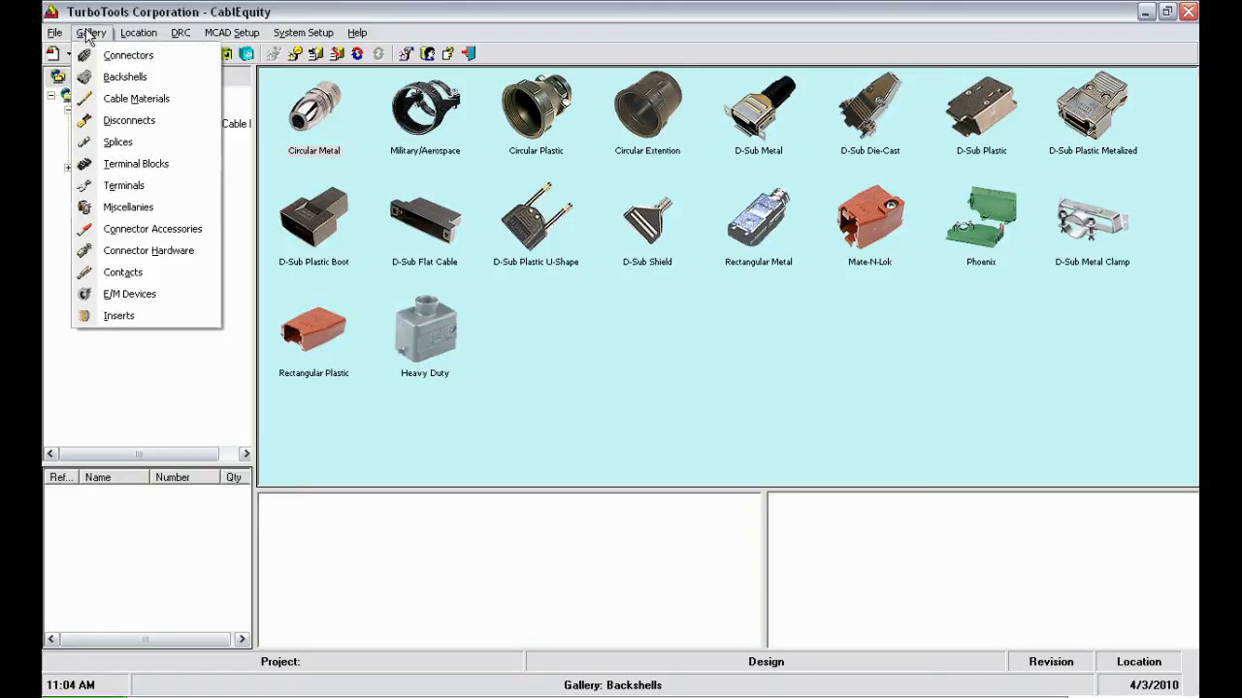
left_click(117, 100)
left_click(90, 33)
left_click(123, 185)
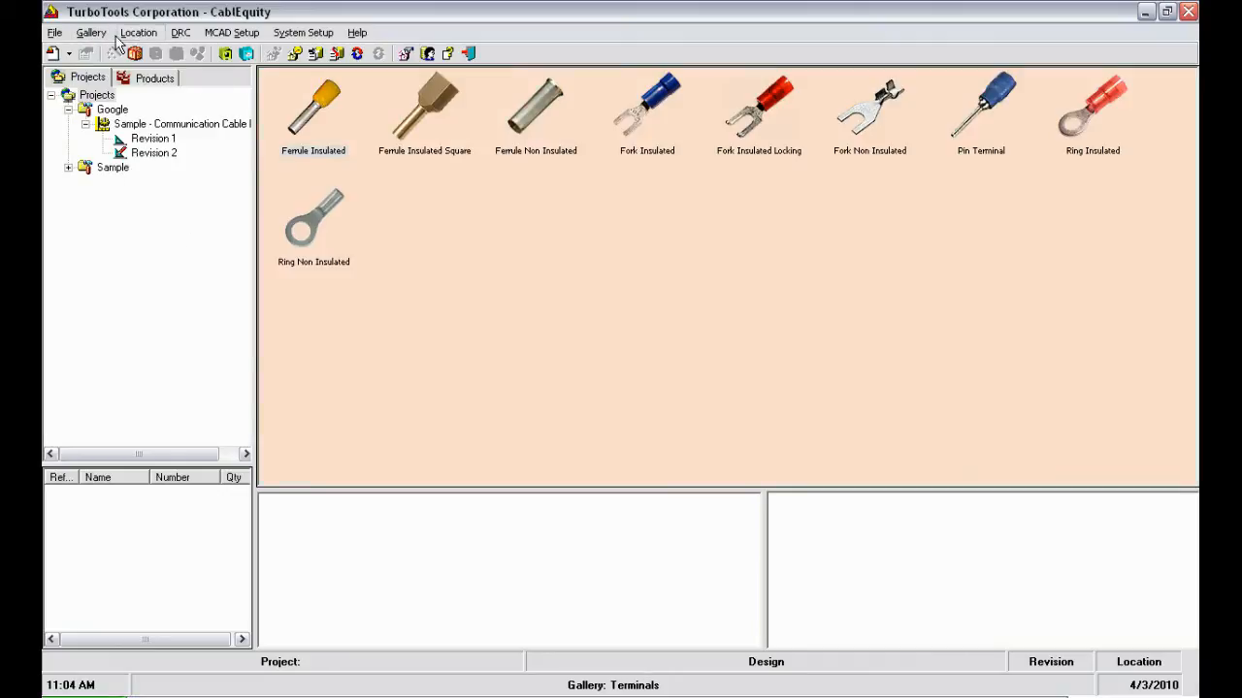
Browse the gallery categories for connector accessories, miscellanies, connector hardware, contacts and E/M devices.
left_click(89, 34)
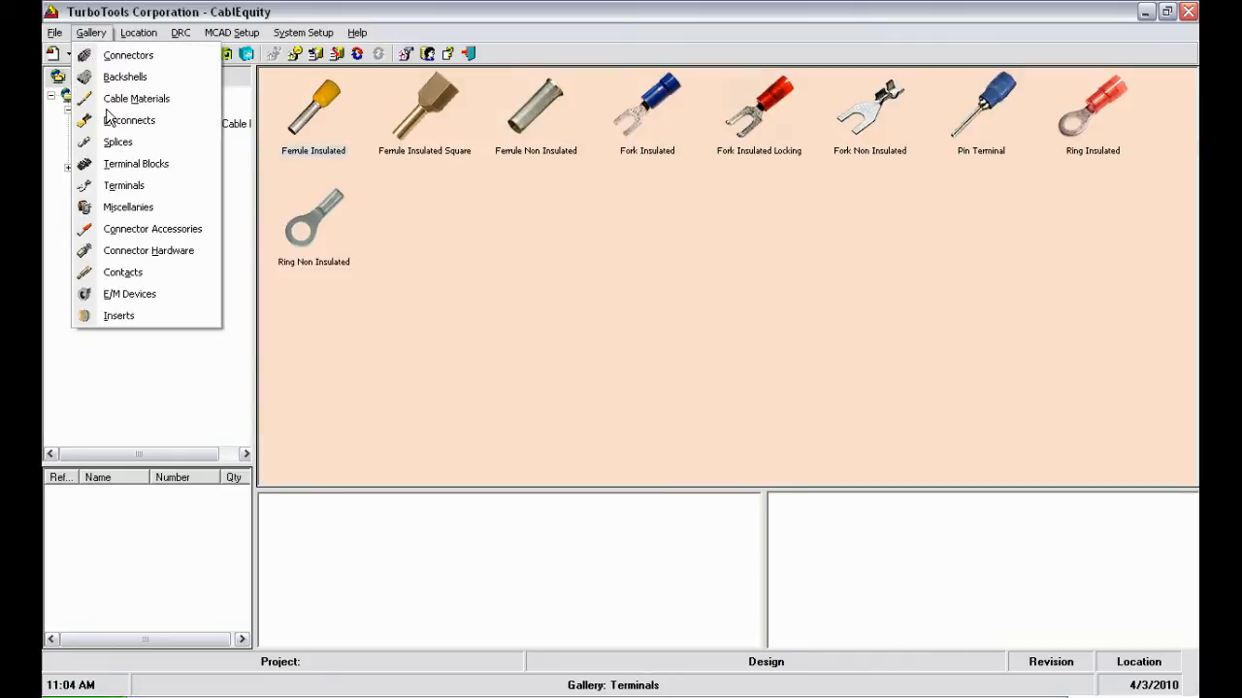
left_click(124, 229)
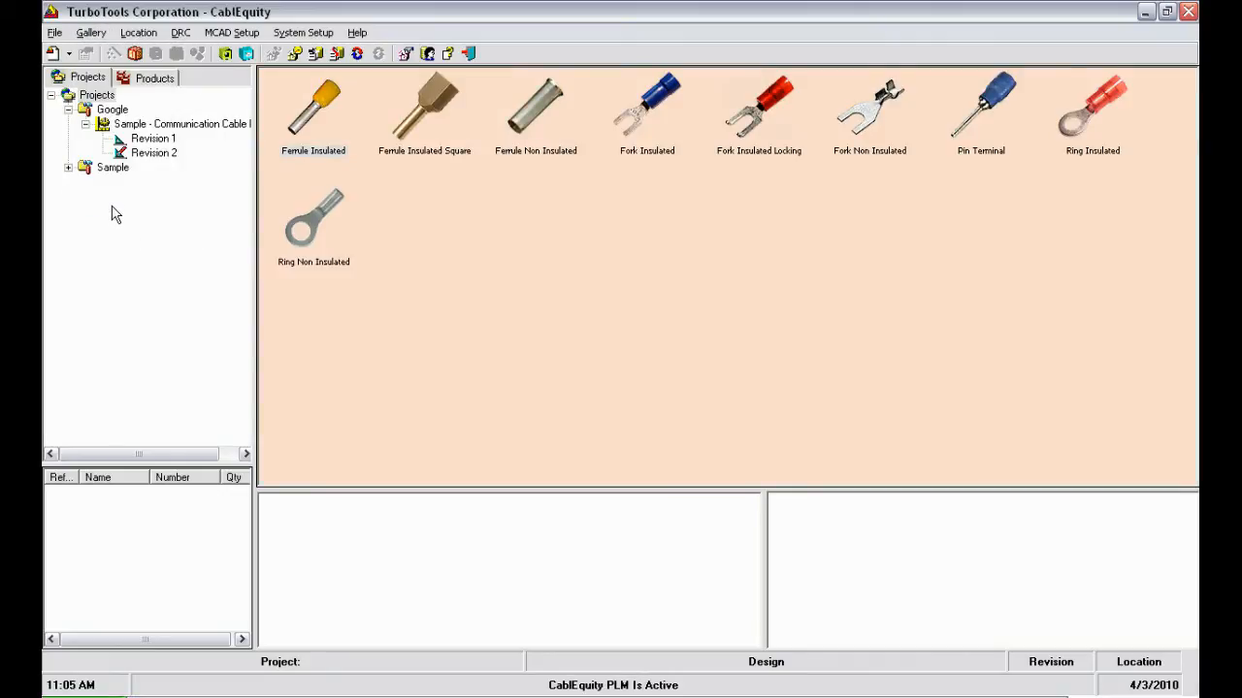
left_click(89, 35)
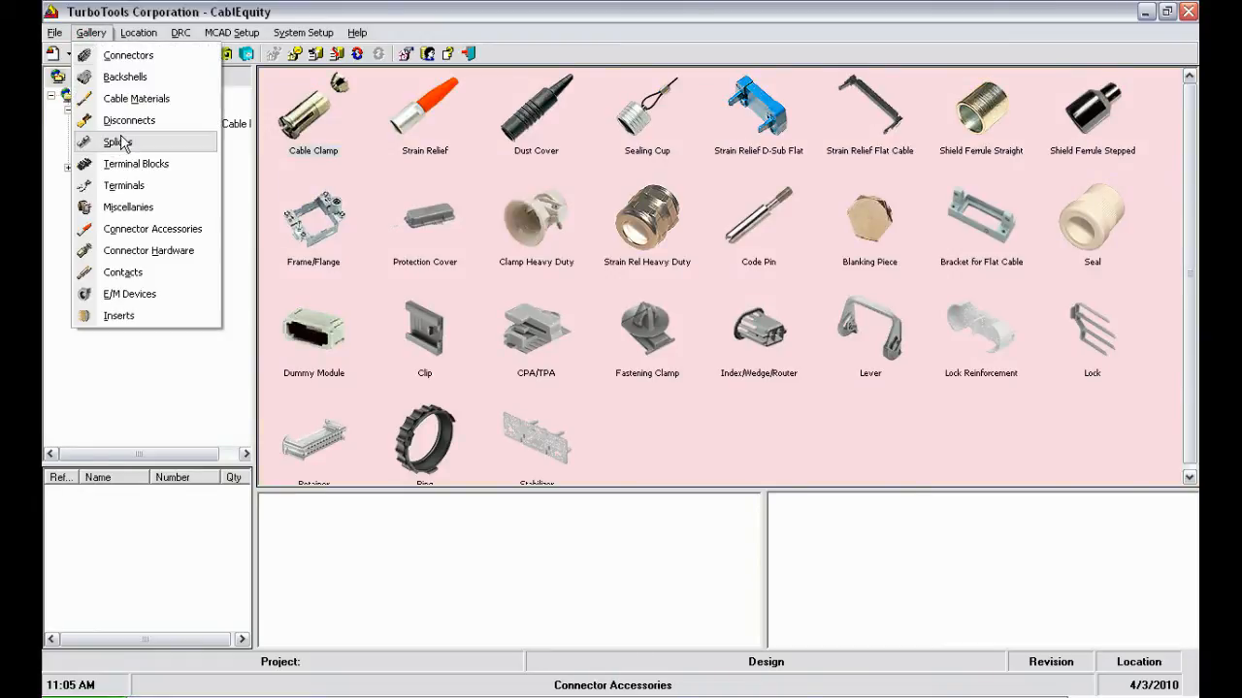
left_click(122, 207)
left_click(90, 32)
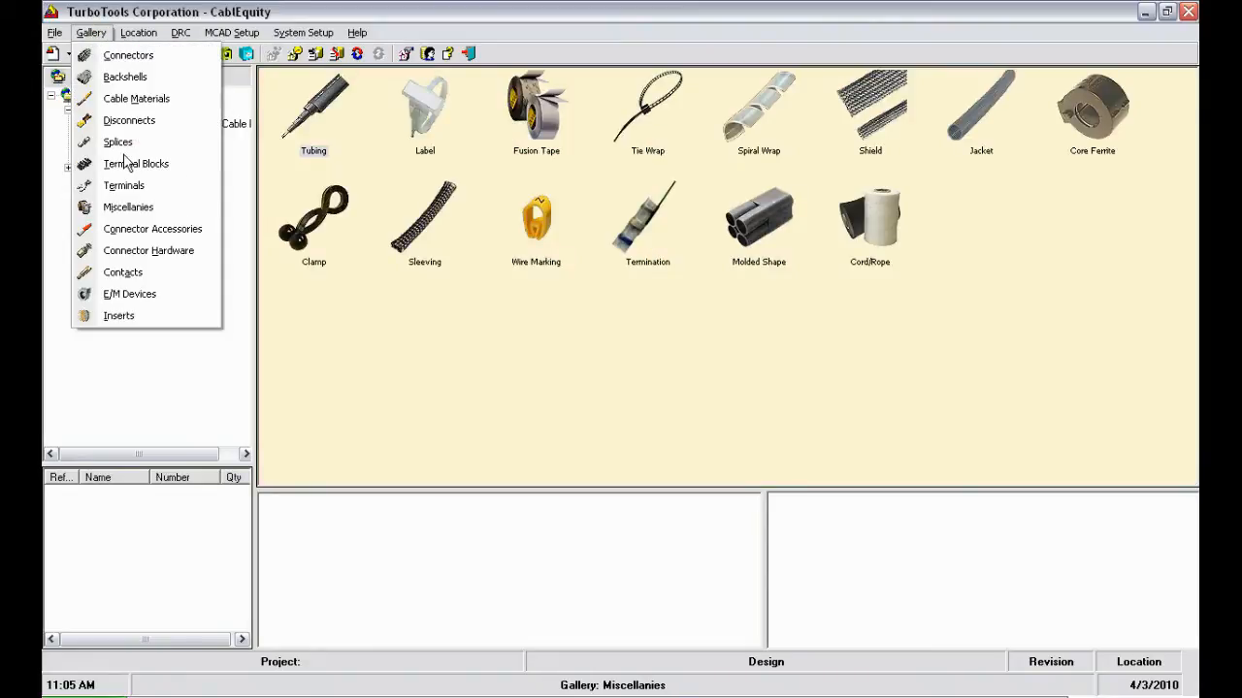
left_click(127, 250)
left_click(90, 32)
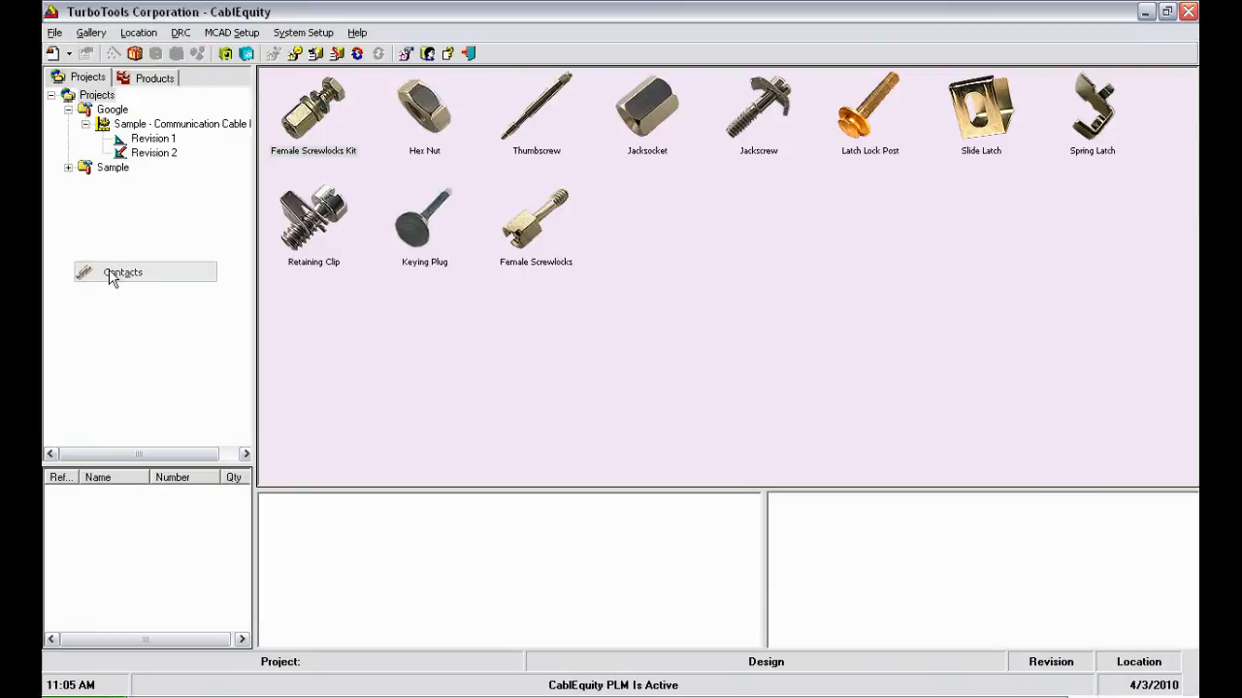
left_click(112, 274)
left_click(90, 32)
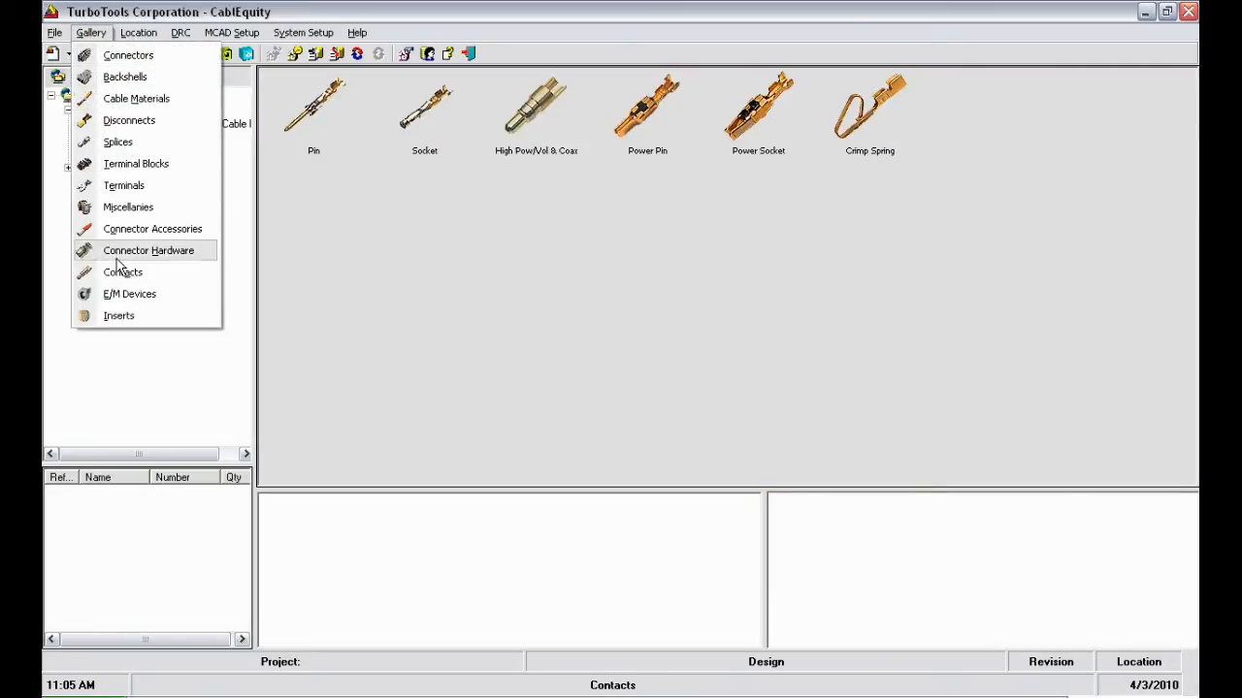
left_click(118, 295)
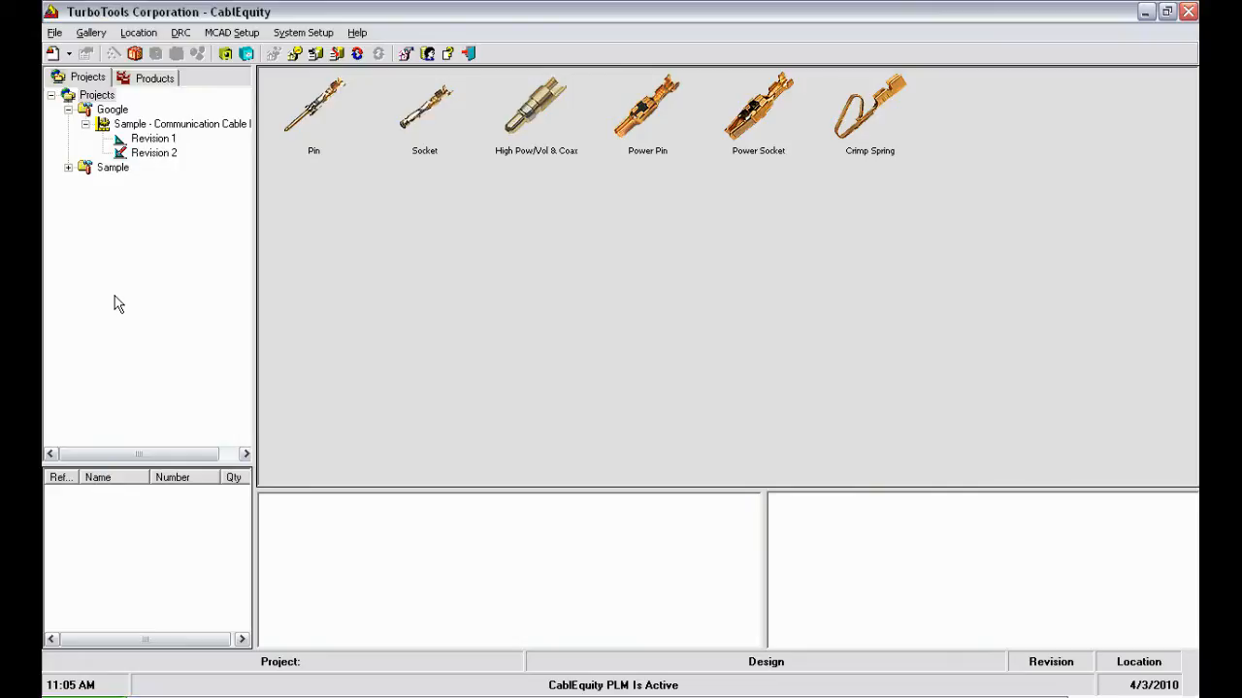
left_click(91, 34)
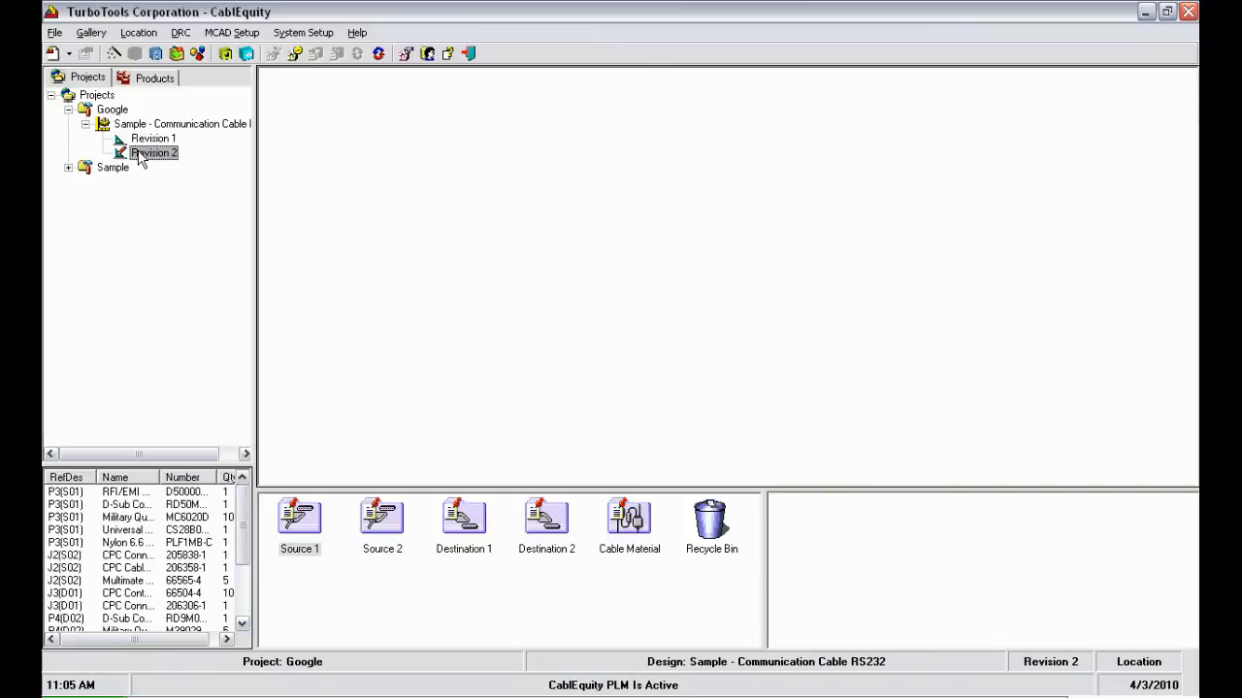
Open Revision 2 of the Google project's sample communication cable in turboConfigurator and hide the sketch dimensions.
right_click(141, 158)
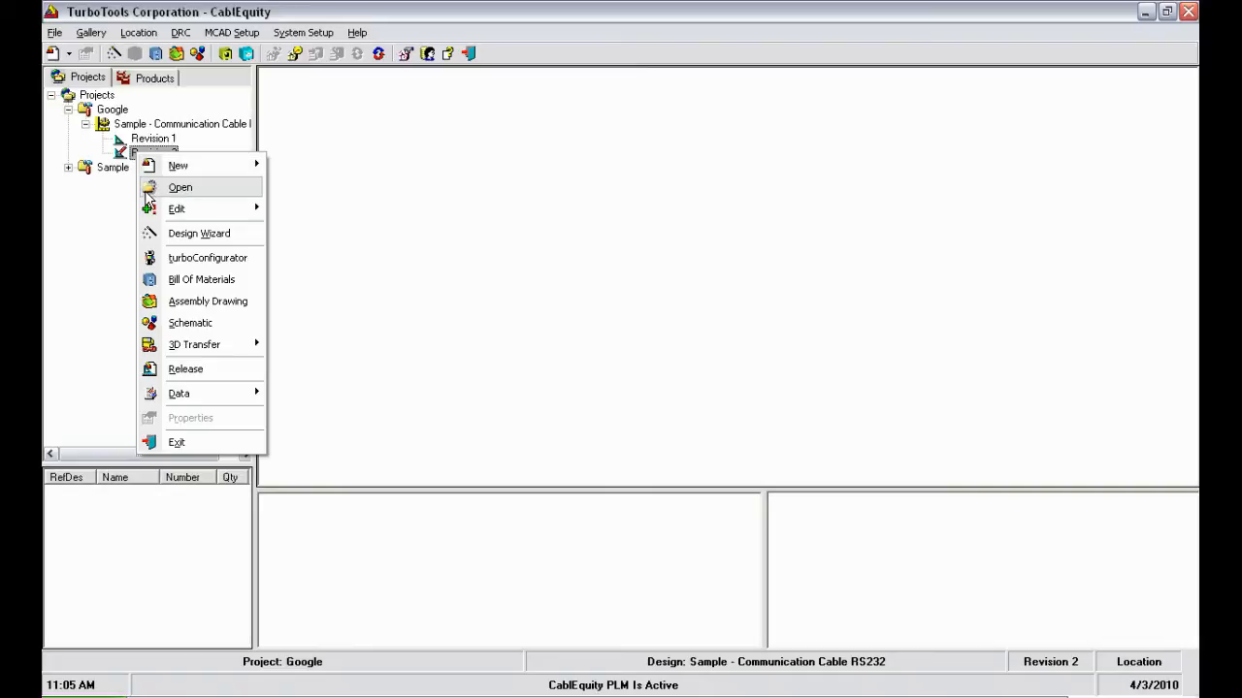
left_click(148, 258)
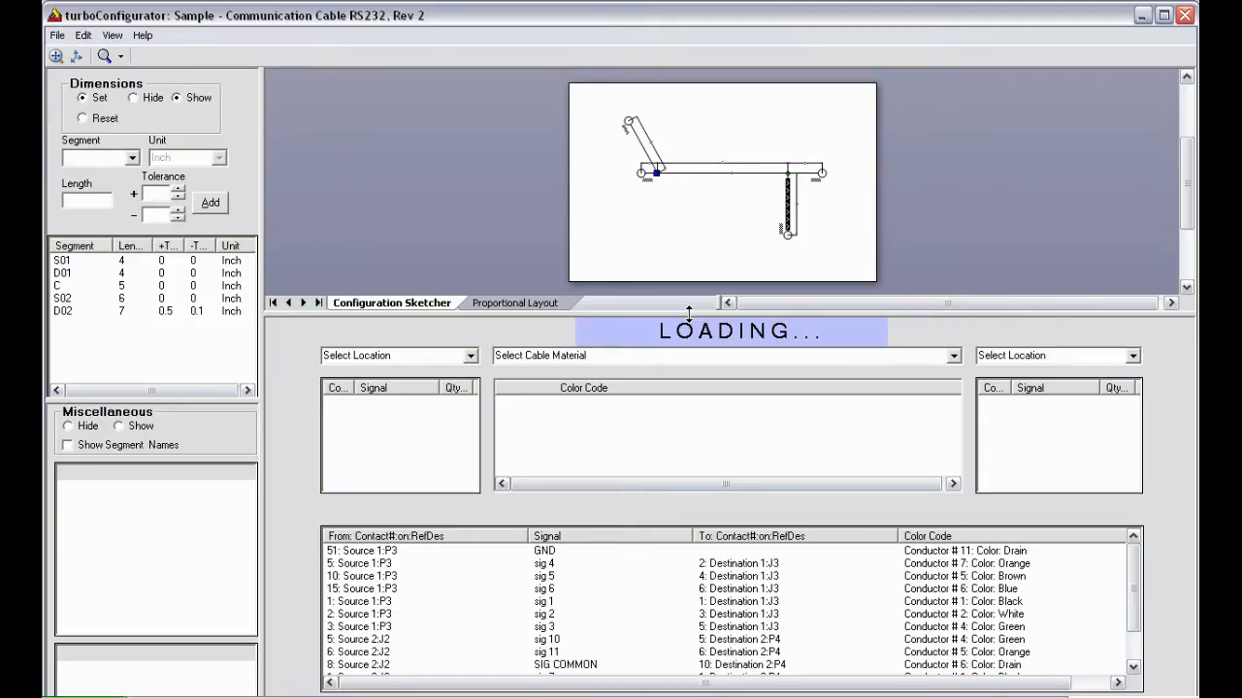
left_click_drag(689, 313, 683, 489)
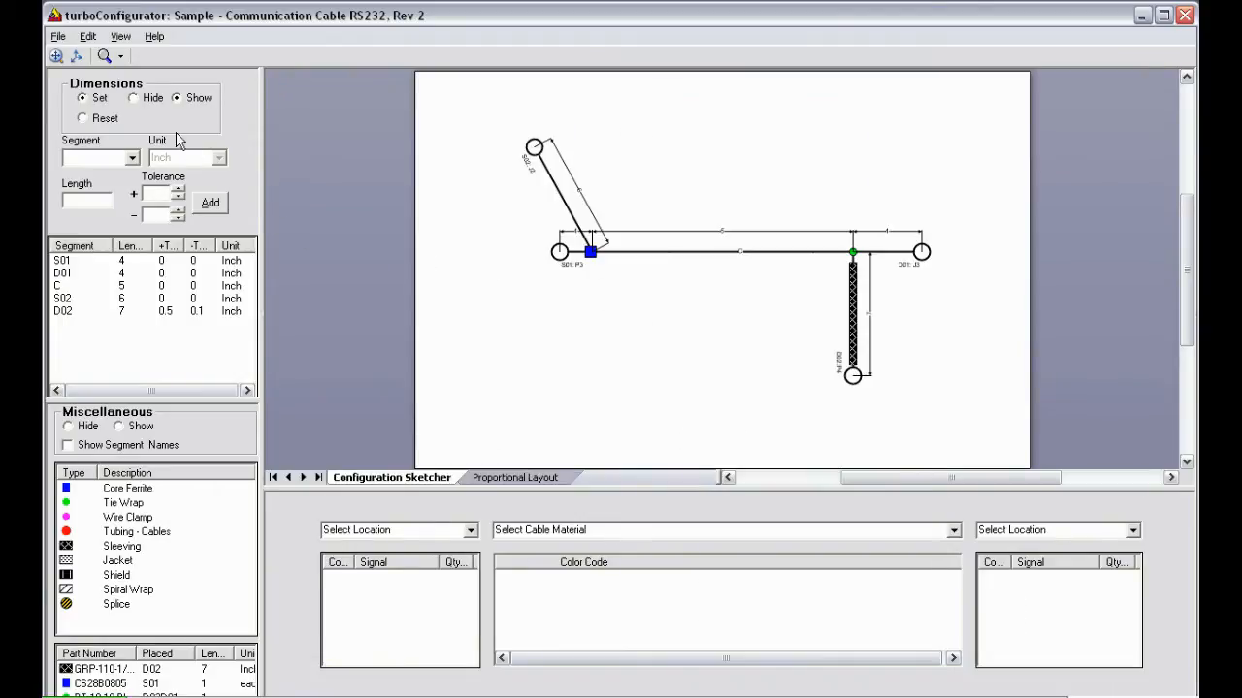
left_click(133, 98)
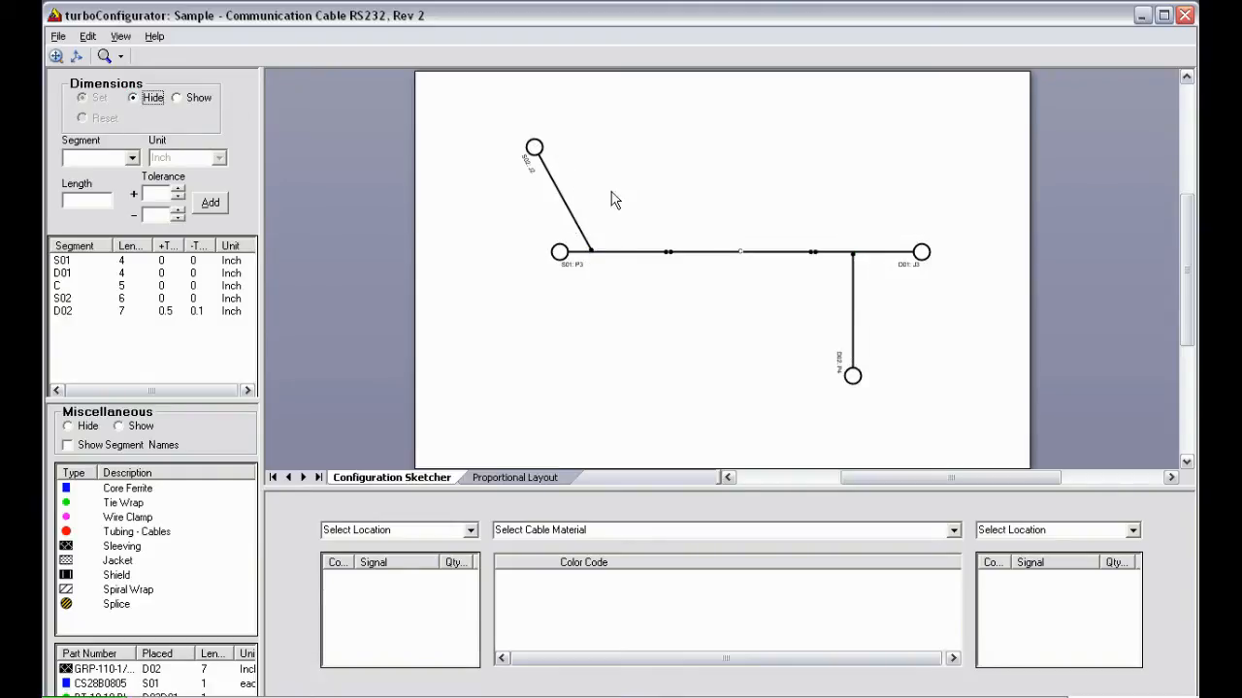
Shift the S02:J2 branch's junction toward the middle of the trunk and swing its connector end below the trunk.
left_click(561, 200)
left_click_drag(559, 199, 673, 199)
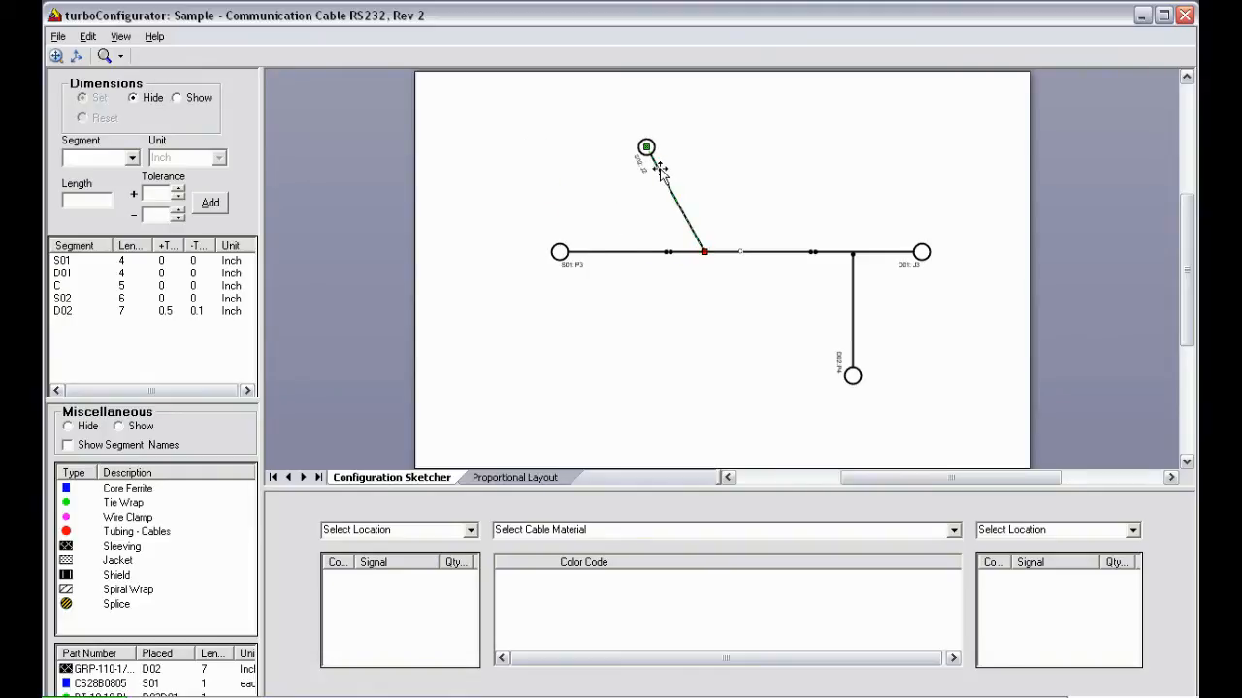
left_click_drag(645, 146, 596, 360)
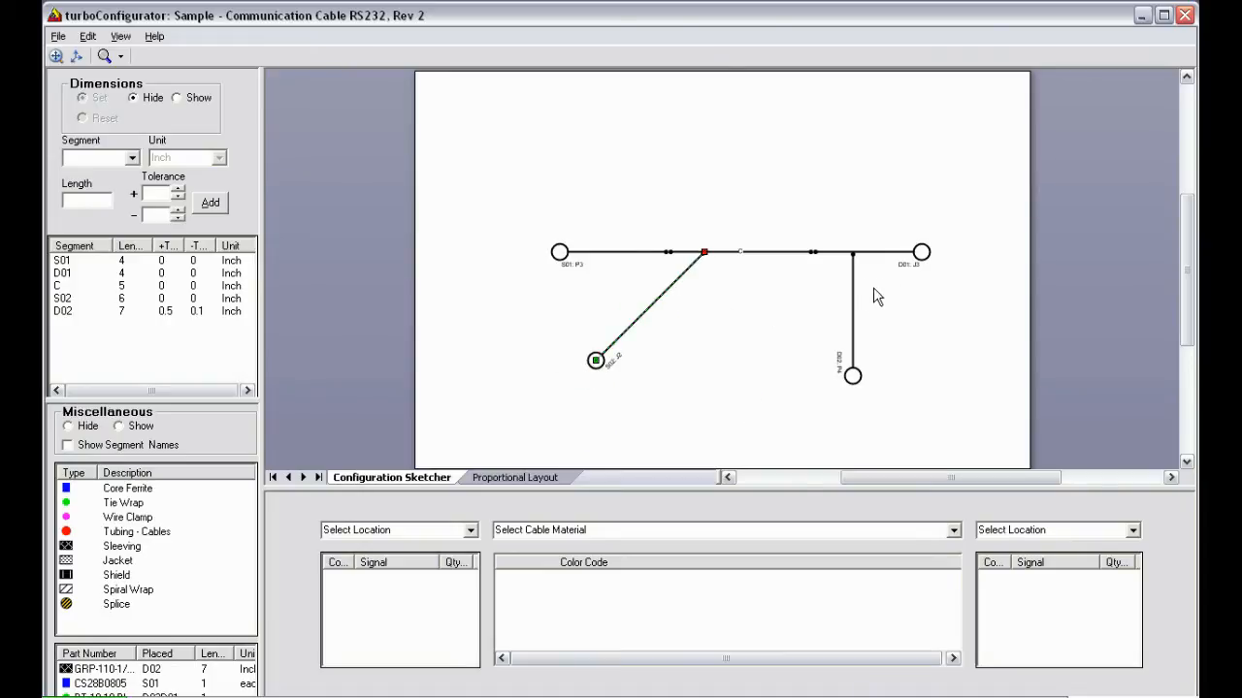
Attach the D02:P4 branch to the S02:J2 branch and spread the connector ends of both branches farther apart.
left_click(852, 302)
left_click_drag(852, 302, 676, 346)
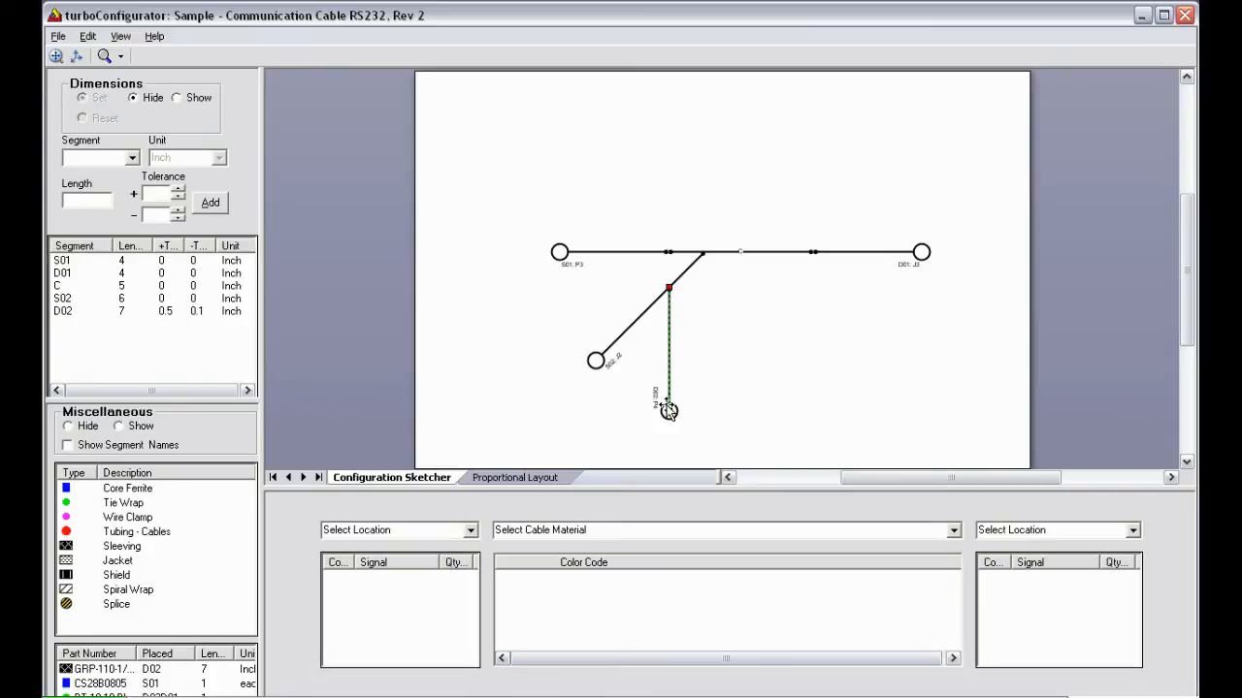
left_click_drag(668, 410, 834, 361)
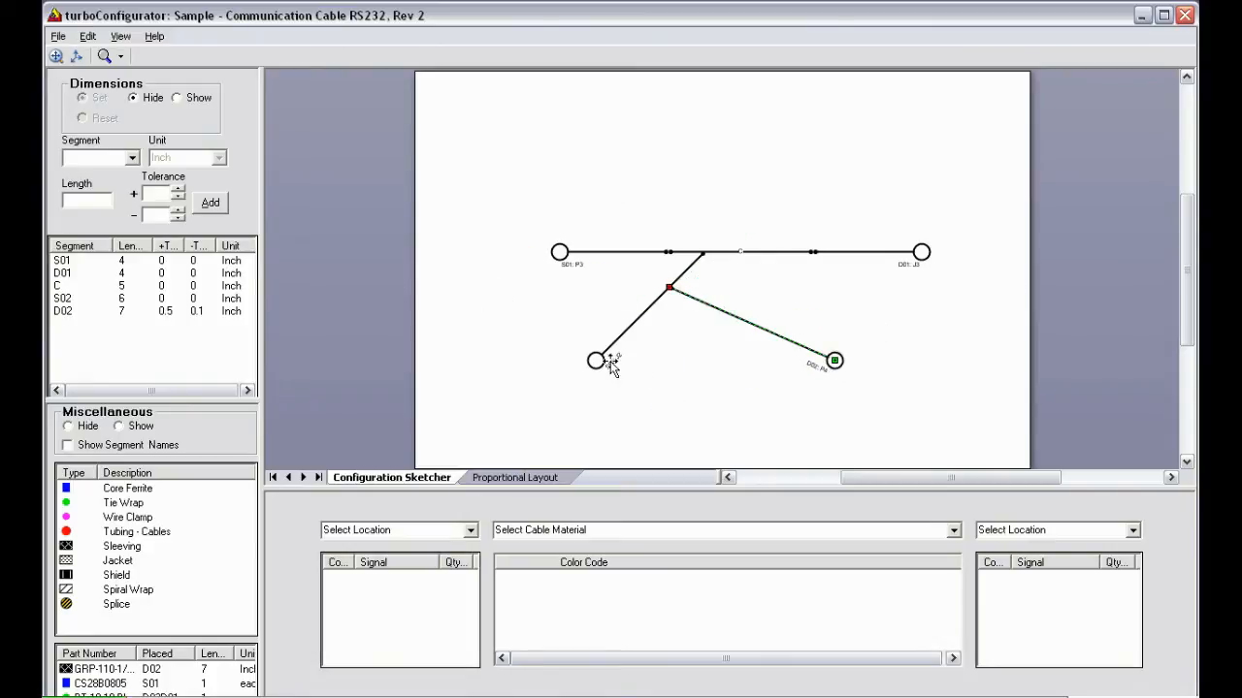
left_click_drag(596, 360, 531, 371)
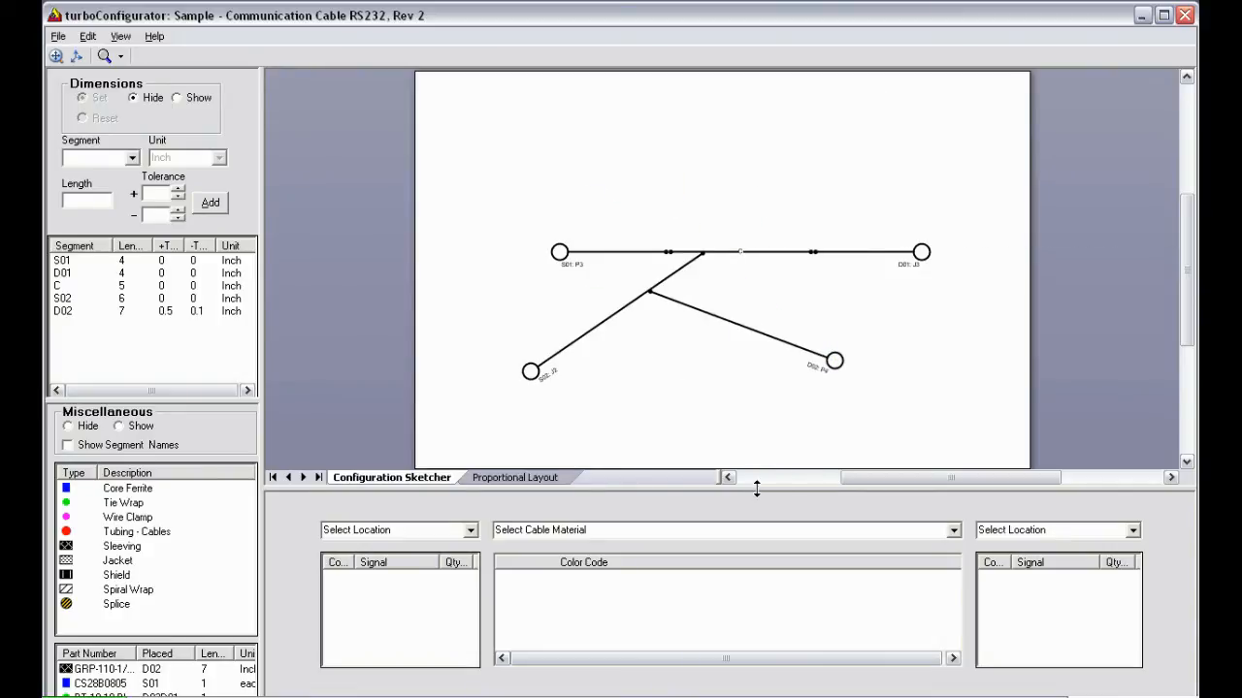
Choose cable material 1.1, Part #M2463, with Source 1:P3 and Destination 1:J3 as the locations it wires together.
left_click_drag(756, 490, 757, 336)
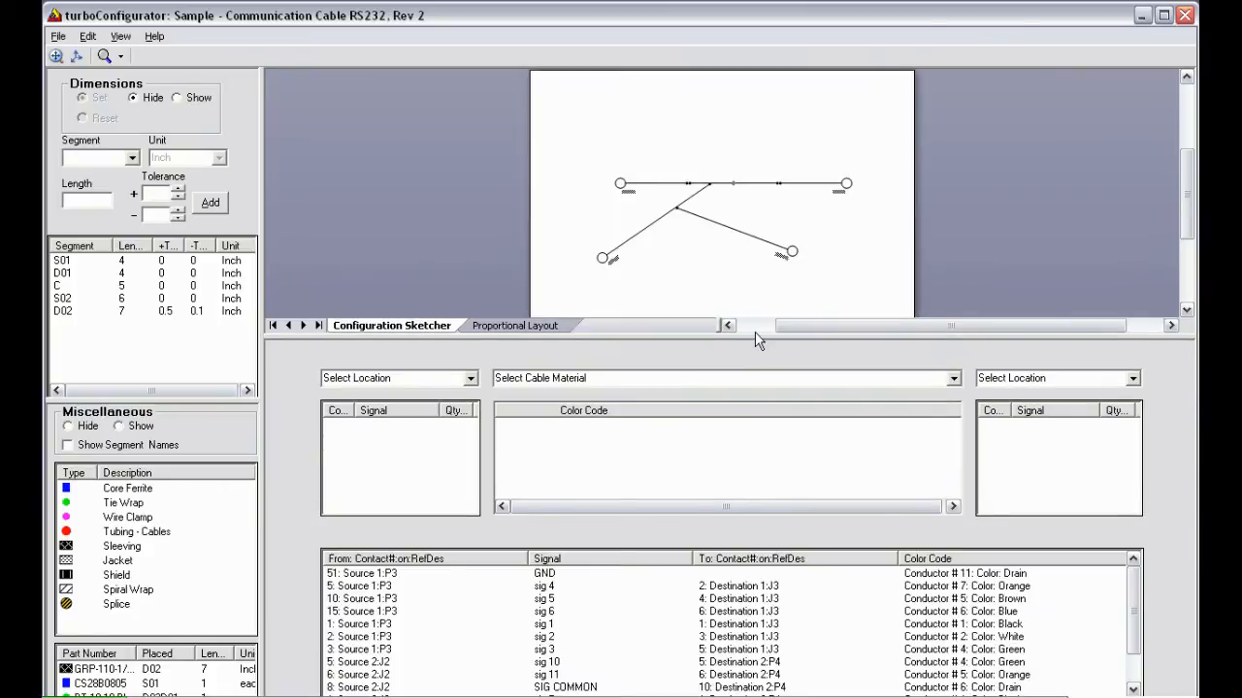
left_click(953, 378)
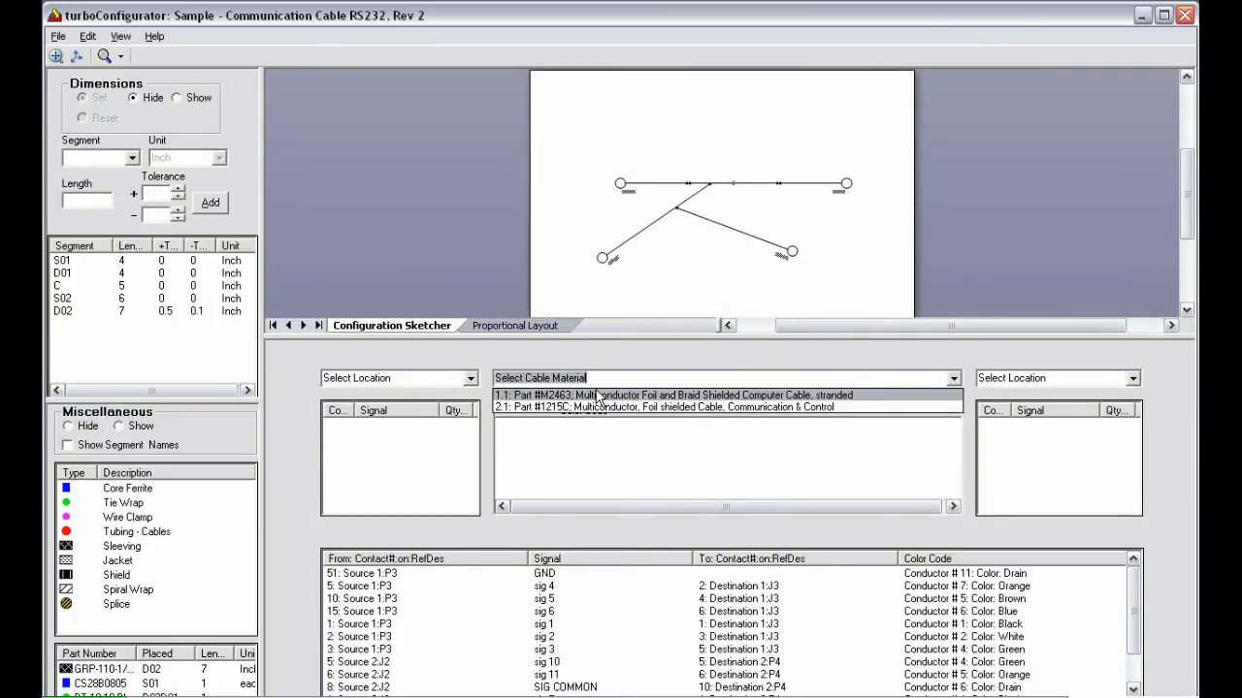
left_click(594, 398)
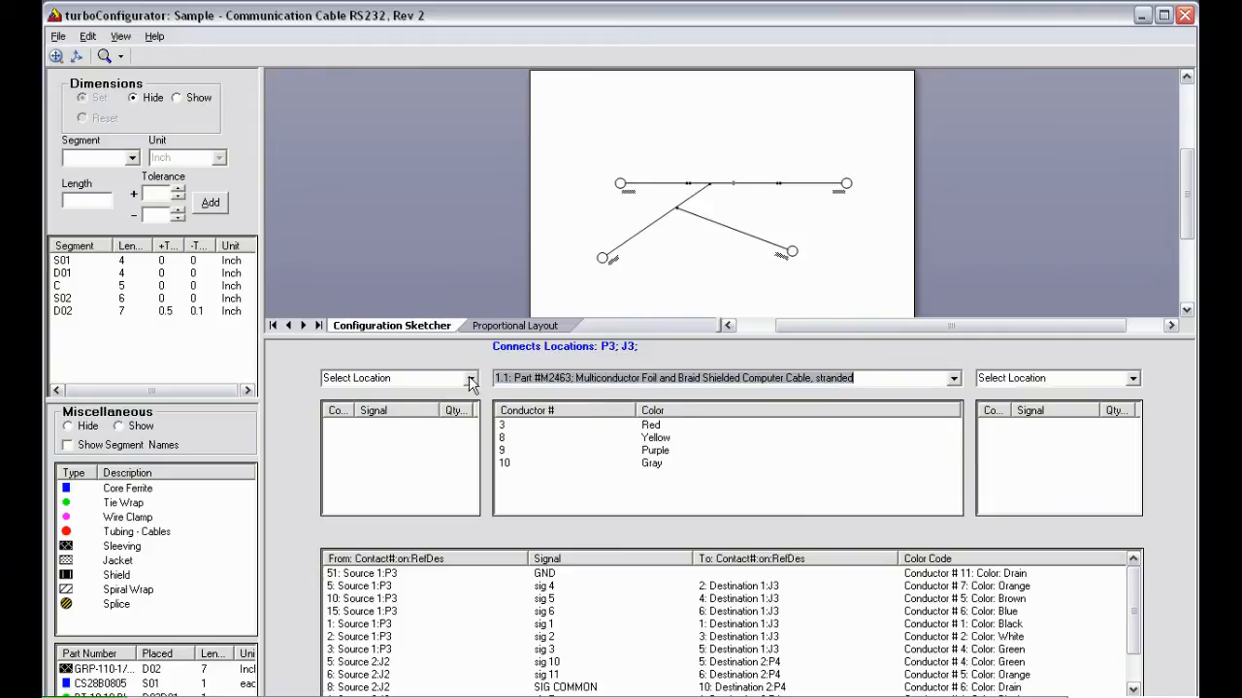
left_click(470, 378)
left_click(441, 395)
left_click(1133, 380)
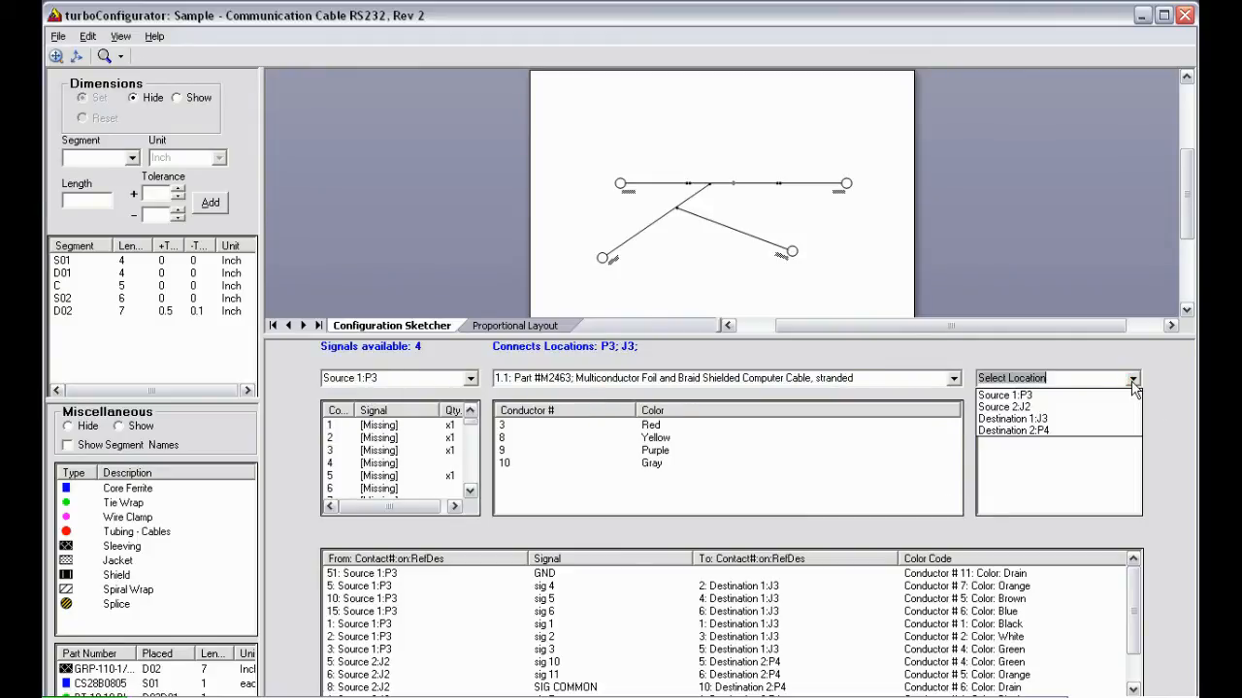
left_click(1017, 419)
Connect contact 4 of Source 1:P3 to contact 10 of Destination 1:J3 through red conductor 3, naming the signal Signal 1.
left_click(379, 465)
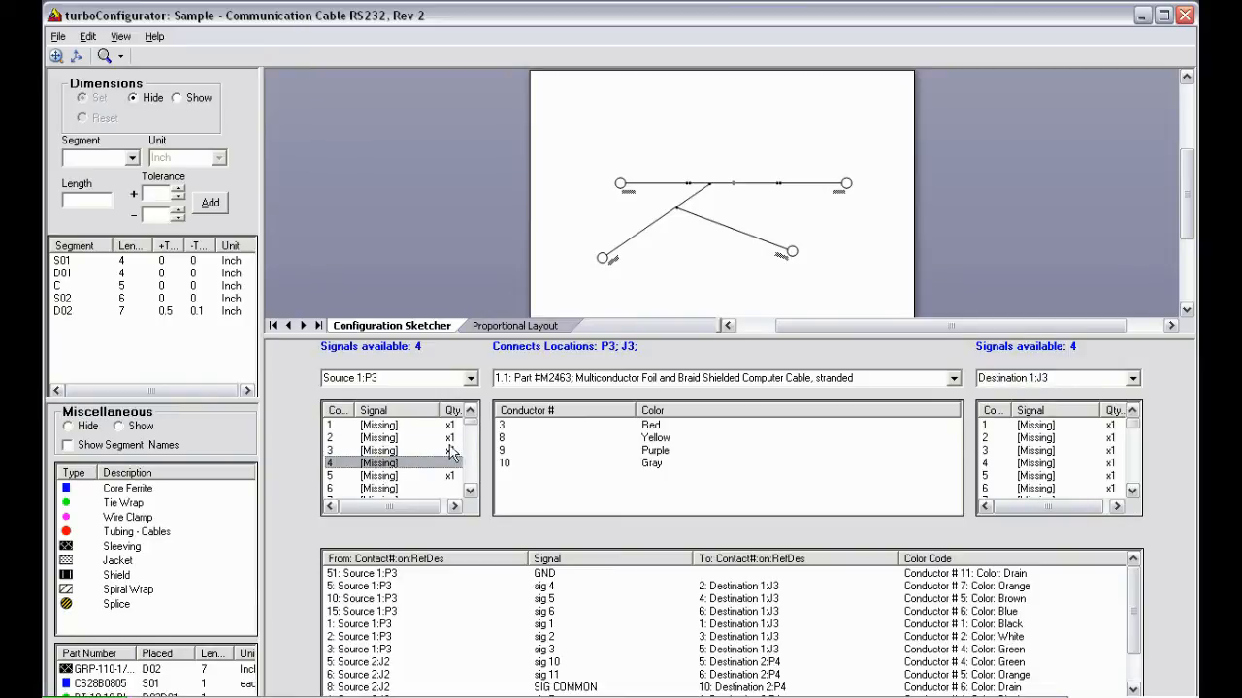
left_click(511, 426)
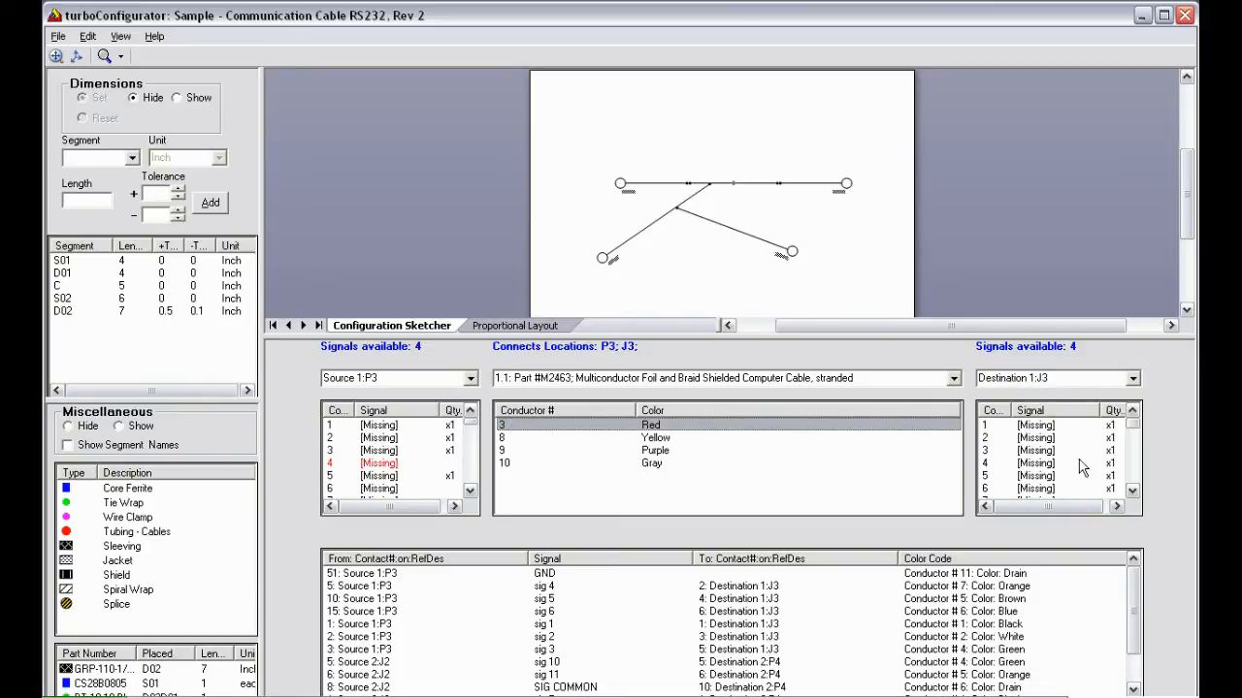
left_click(1132, 490)
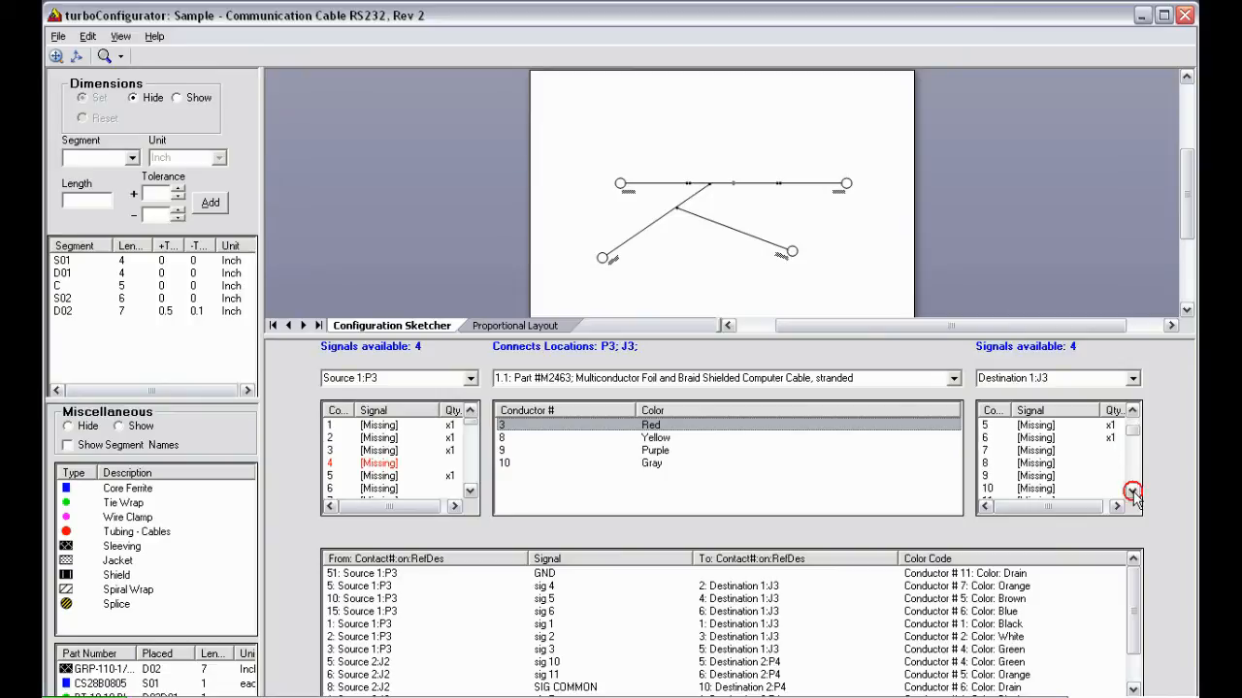
left_click(1132, 489)
left_click(1038, 451)
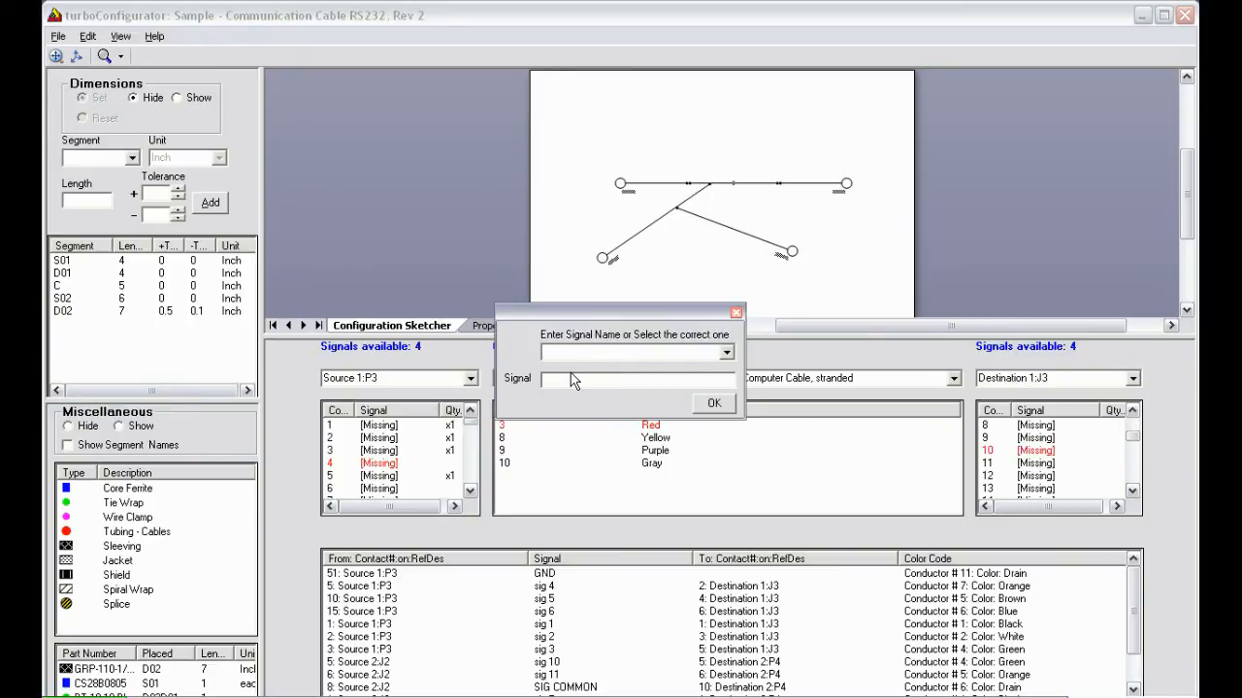
type("Signal 1")
left_click(718, 404)
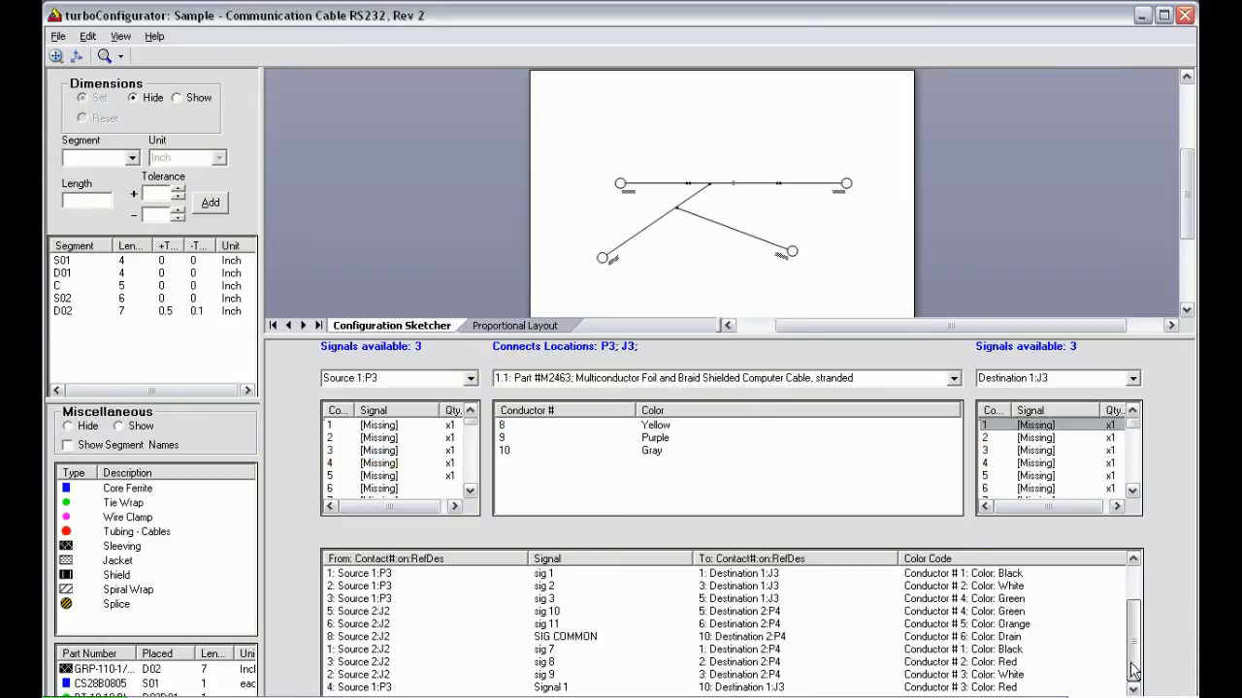
left_click(359, 688)
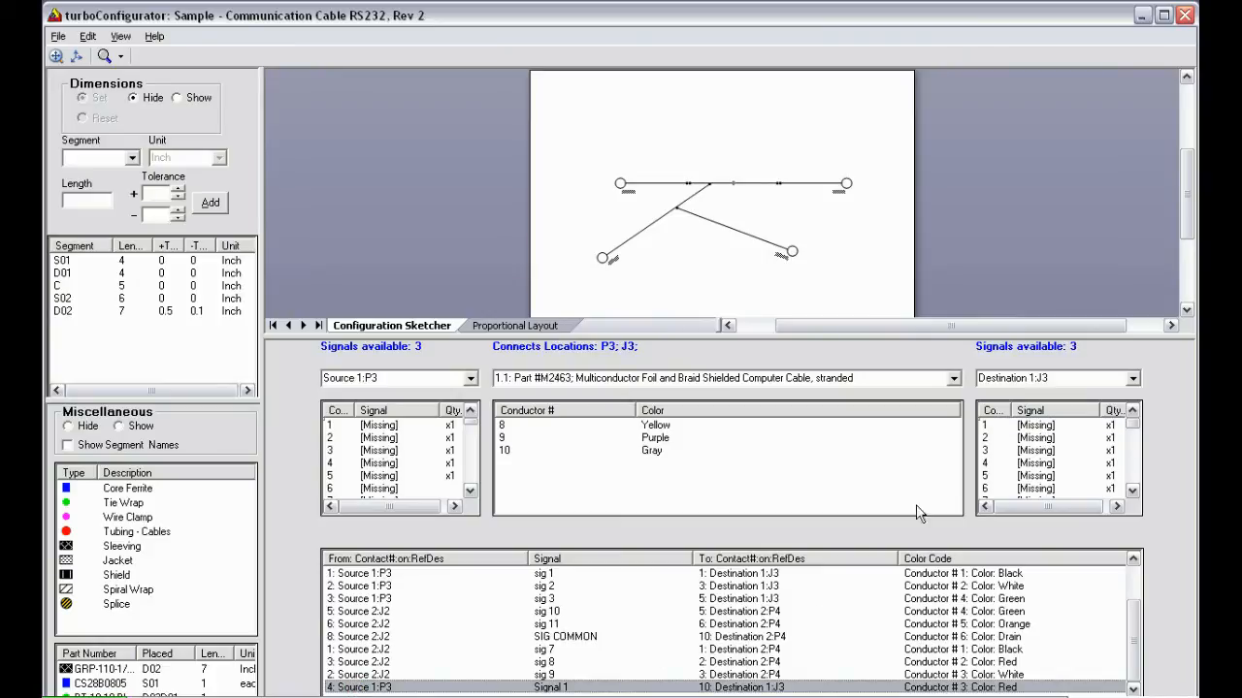
Close the configurator and generate Revision 2's assembly drawing with Google, Inc. as the company, showing the drafting process.
left_click(1184, 15)
right_click(143, 153)
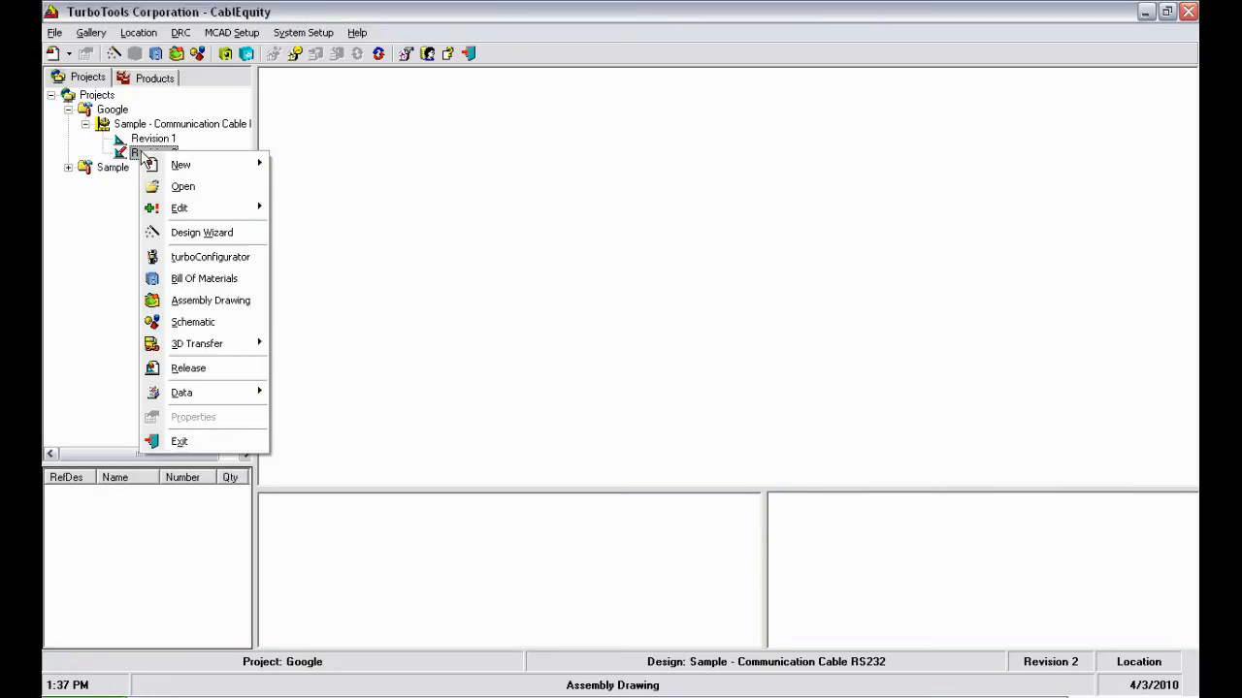
left_click(199, 301)
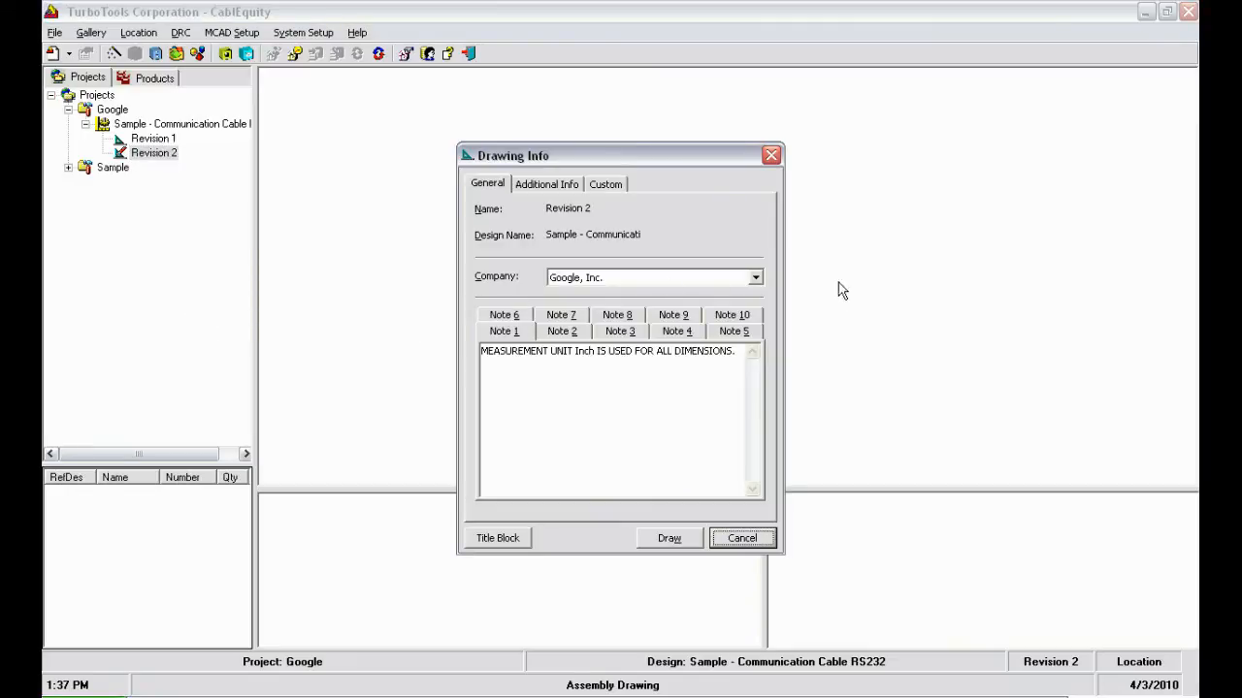
left_click(754, 278)
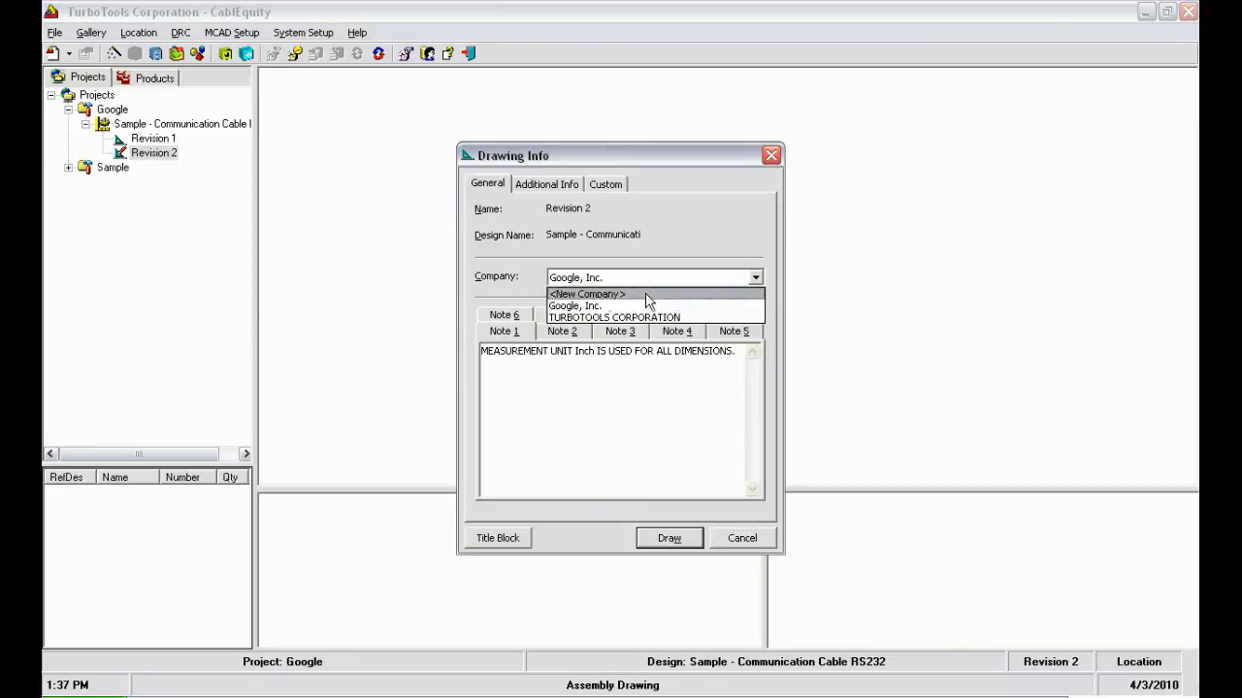
left_click(574, 306)
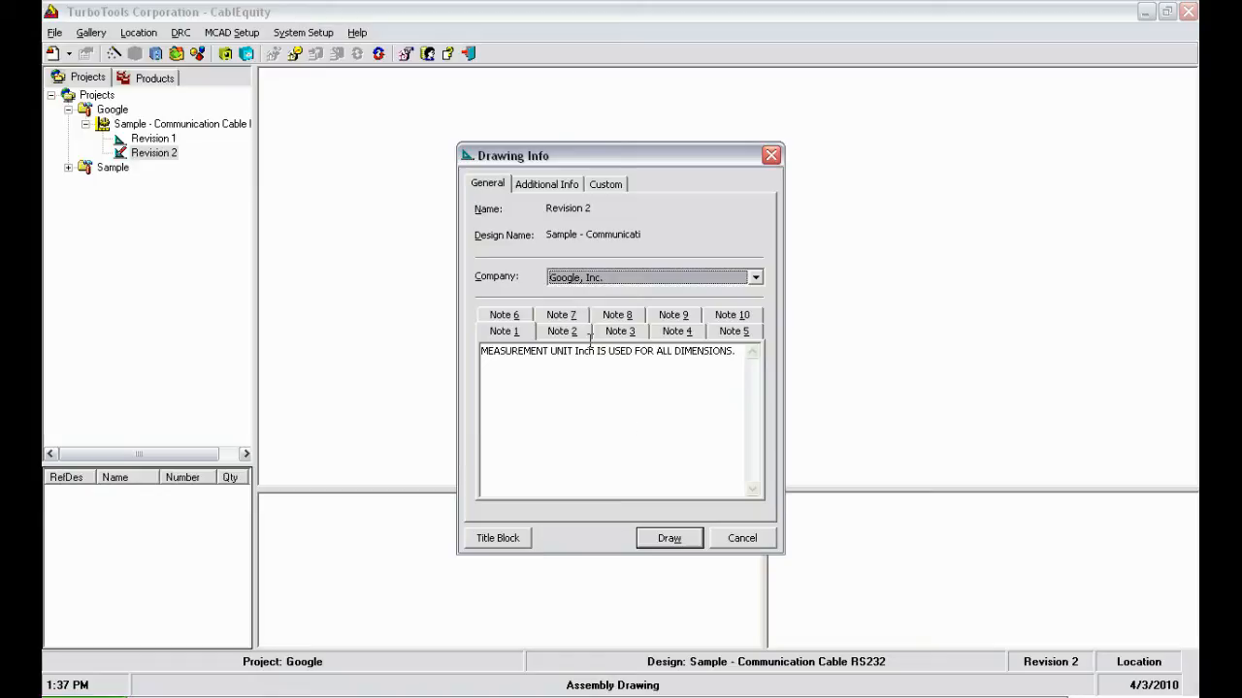
left_click(660, 537)
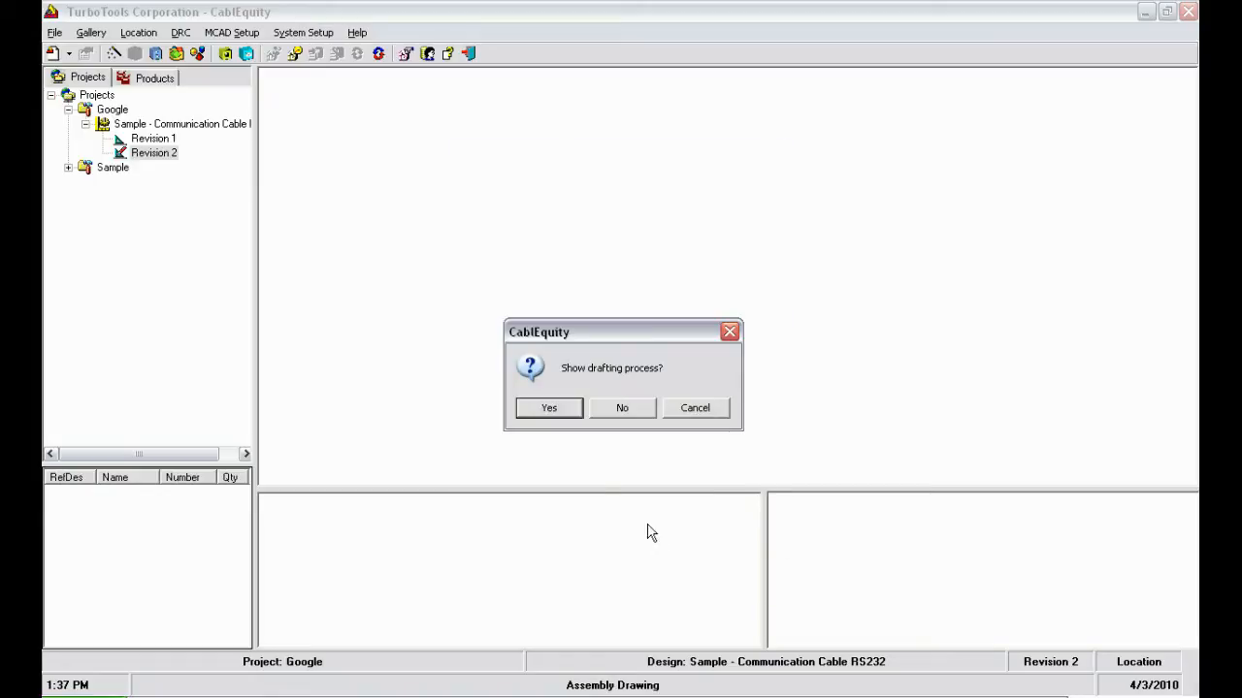
left_click(546, 408)
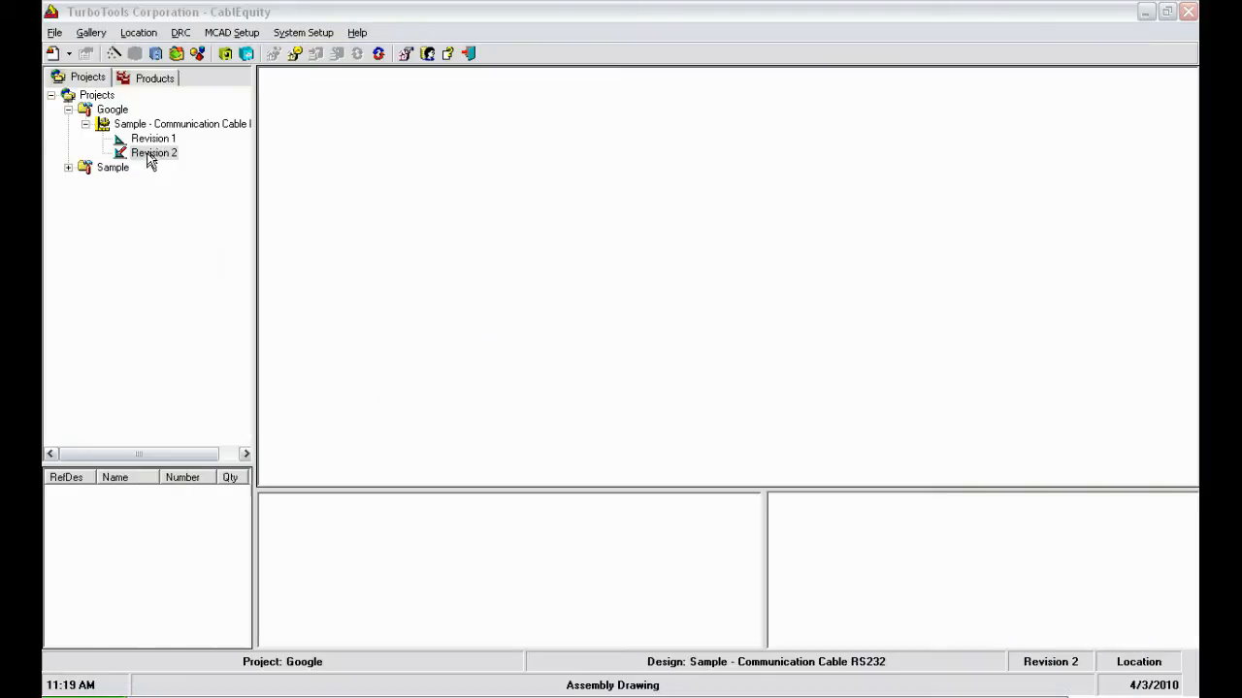
Generate the schematic for Revision 2 of the sample RS232 cable, showing the drafting process.
right_click(149, 160)
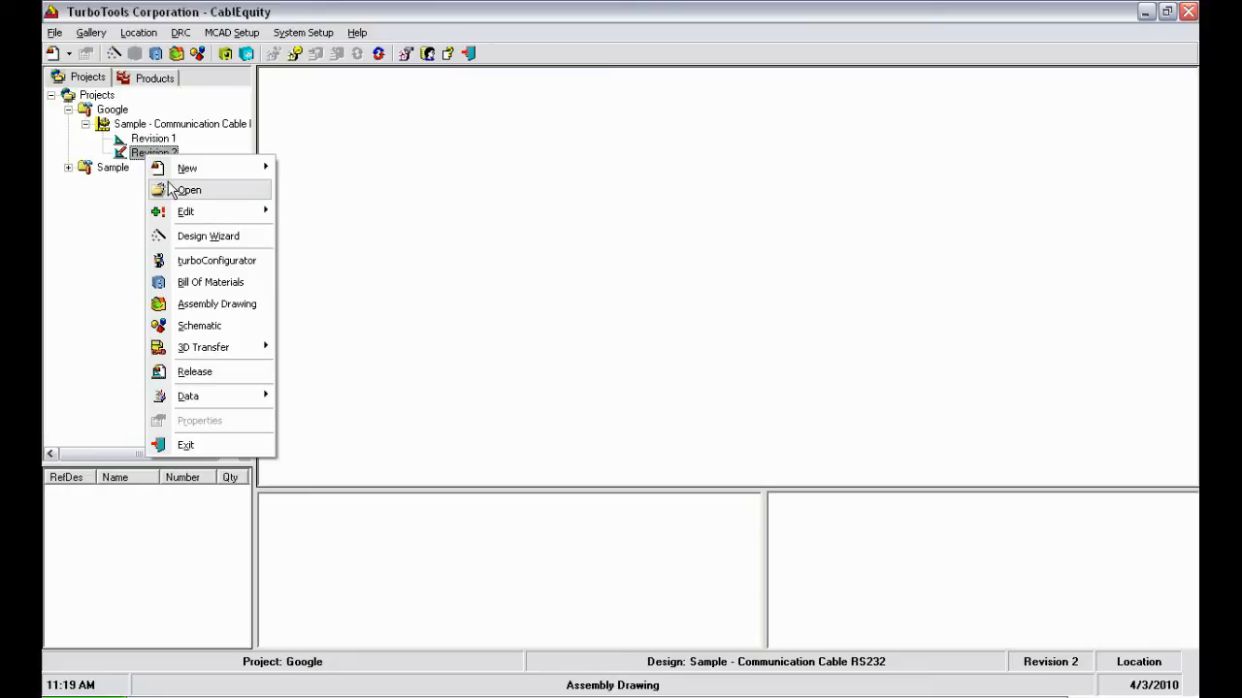
left_click(178, 328)
left_click(545, 407)
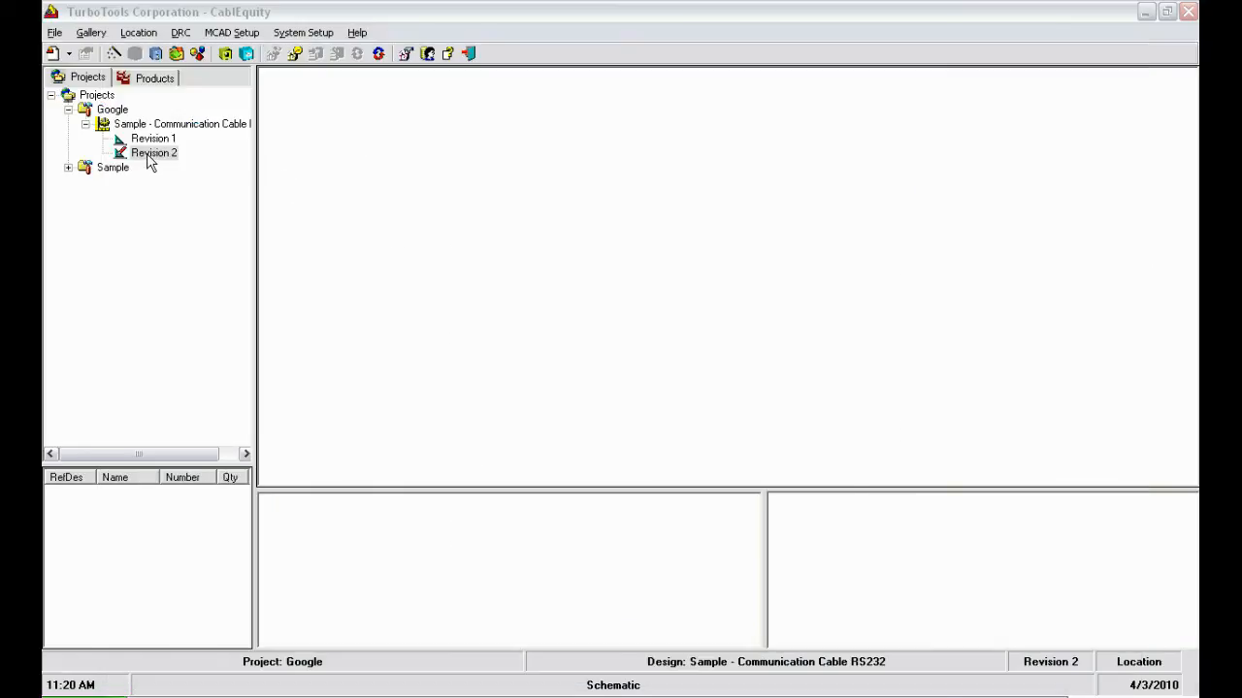
Switch from CablEquity to Autodesk Inventor and open a new assembly through the Turbo Tools add-in.
right_click(148, 153)
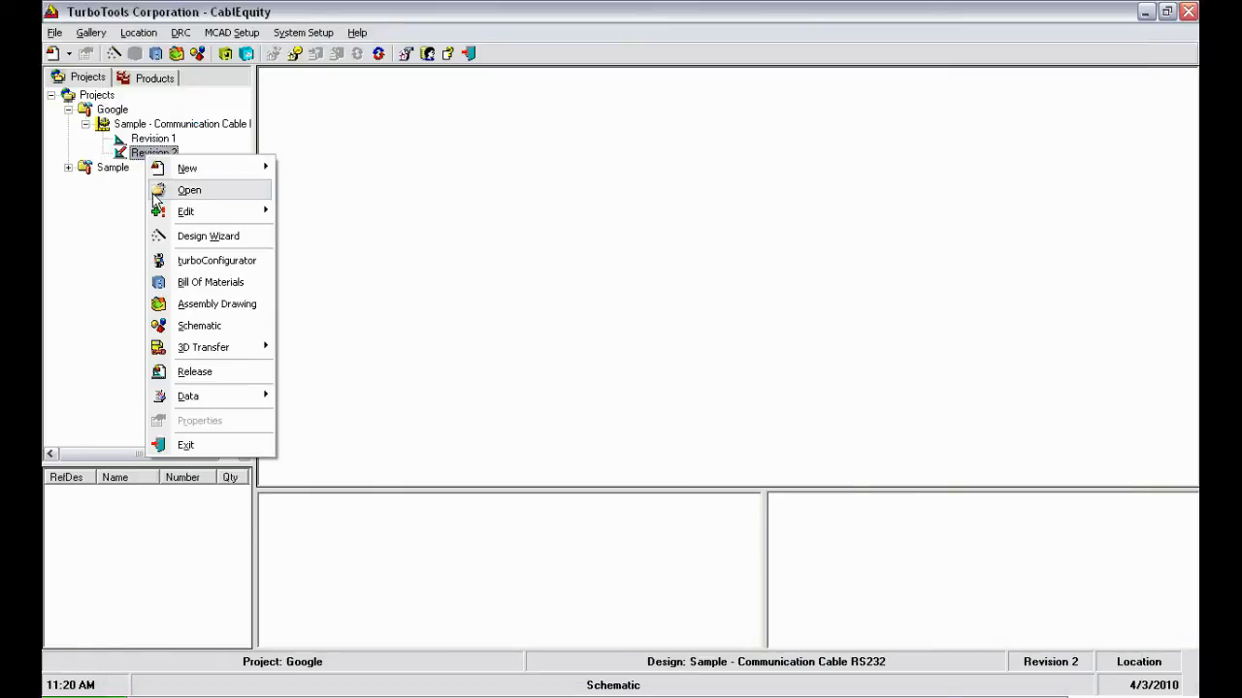
mouse_move(170, 355)
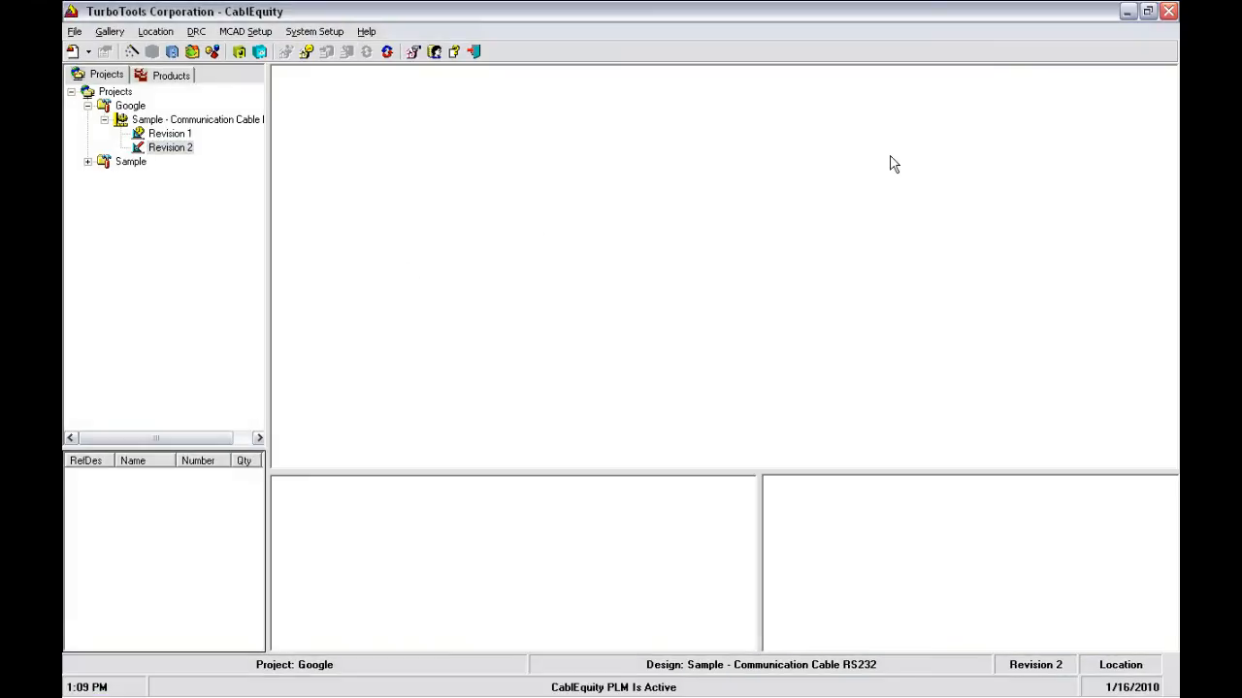
left_click(1168, 10)
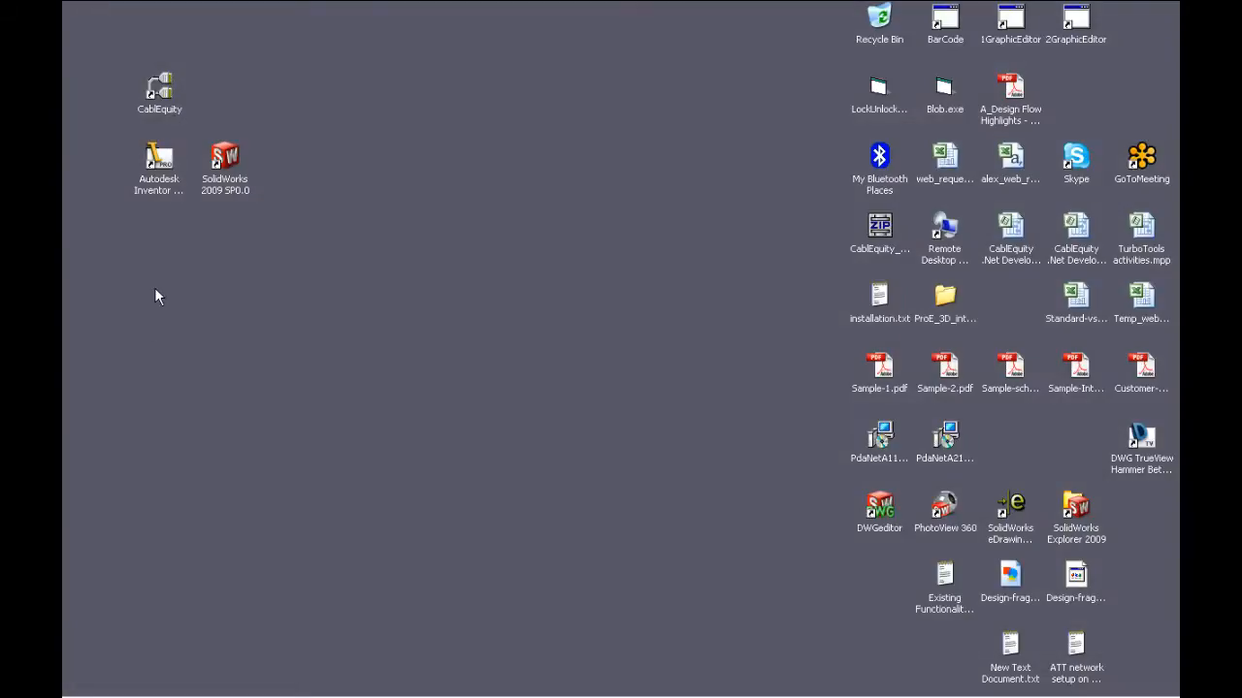
left_click(160, 160)
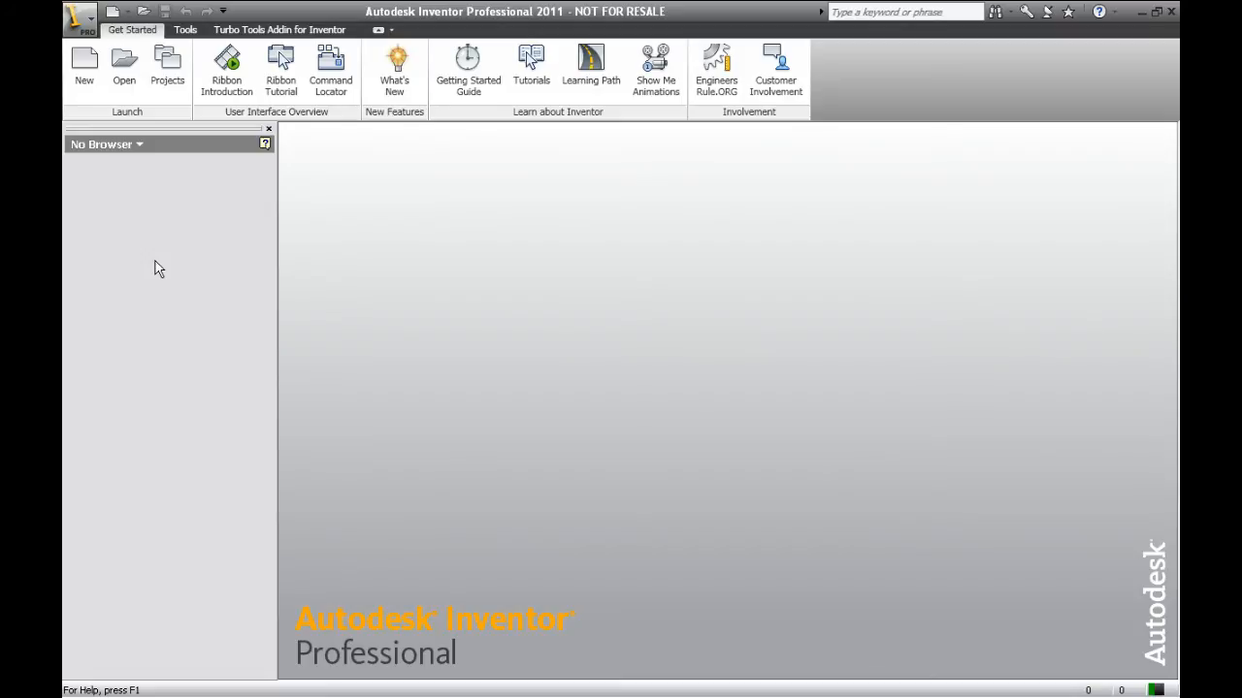
left_click(250, 34)
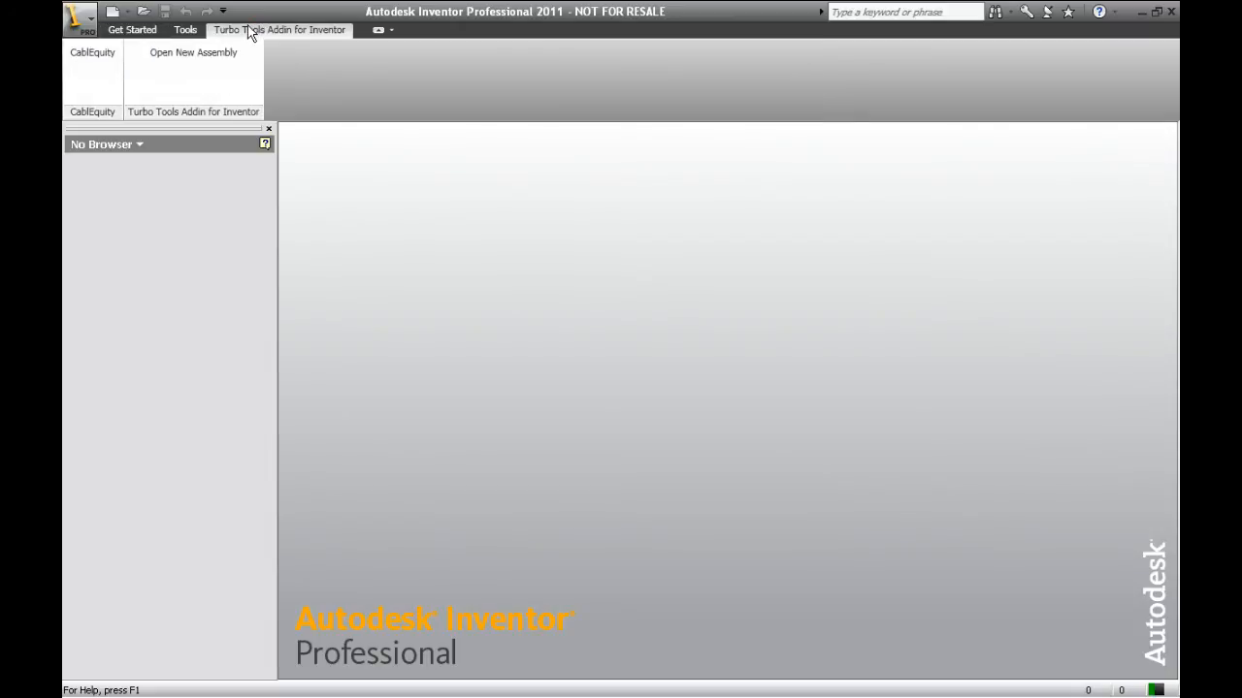
left_click(203, 65)
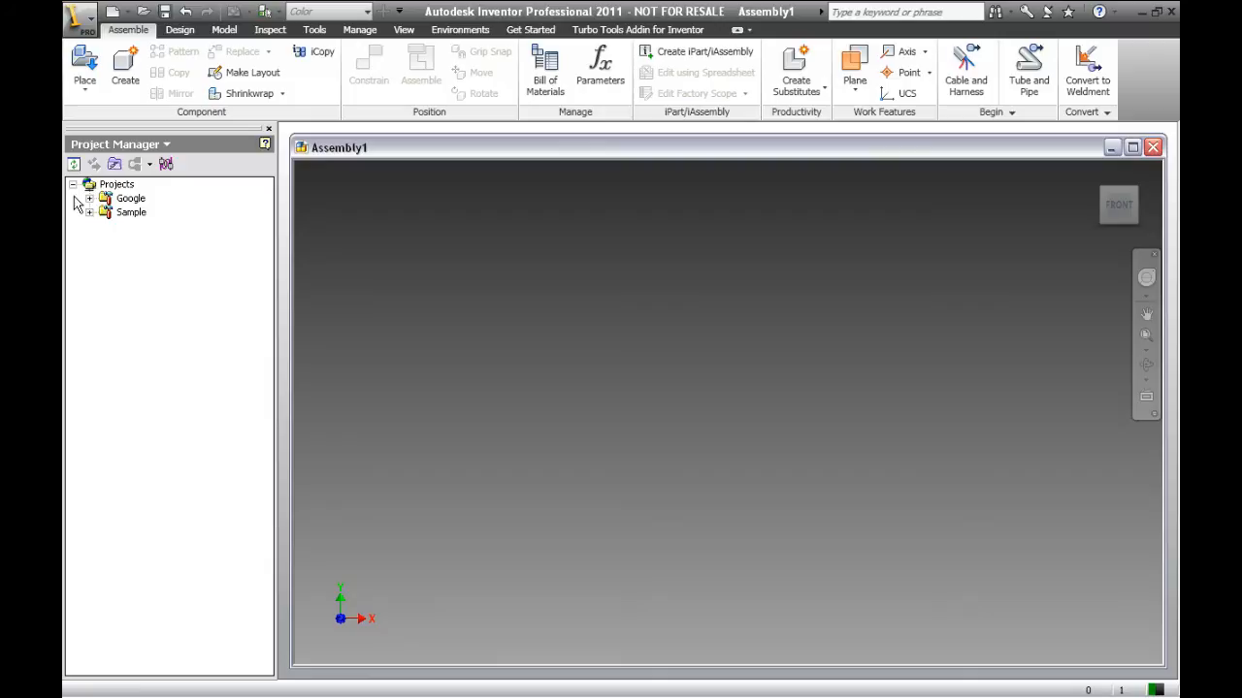
Transfer Revision 2 of the Google project's Sample - Communication Cable RS232 into the new assembly as 3D parts.
left_click(122, 199)
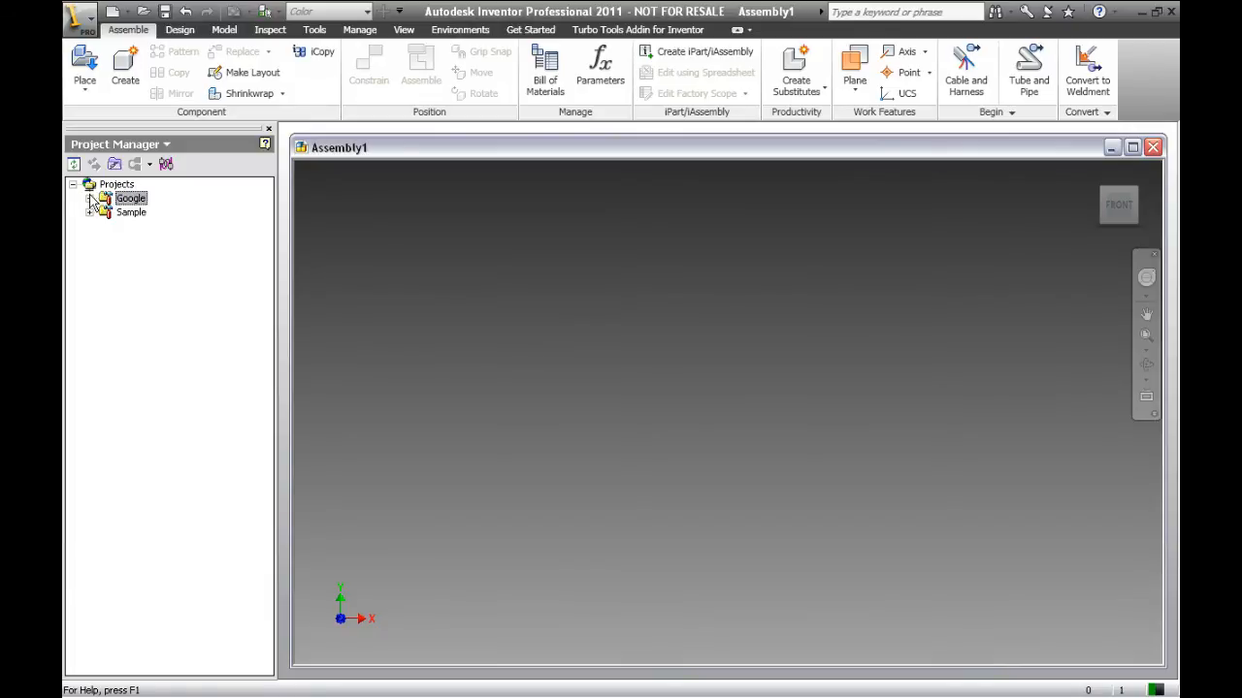
left_click(89, 199)
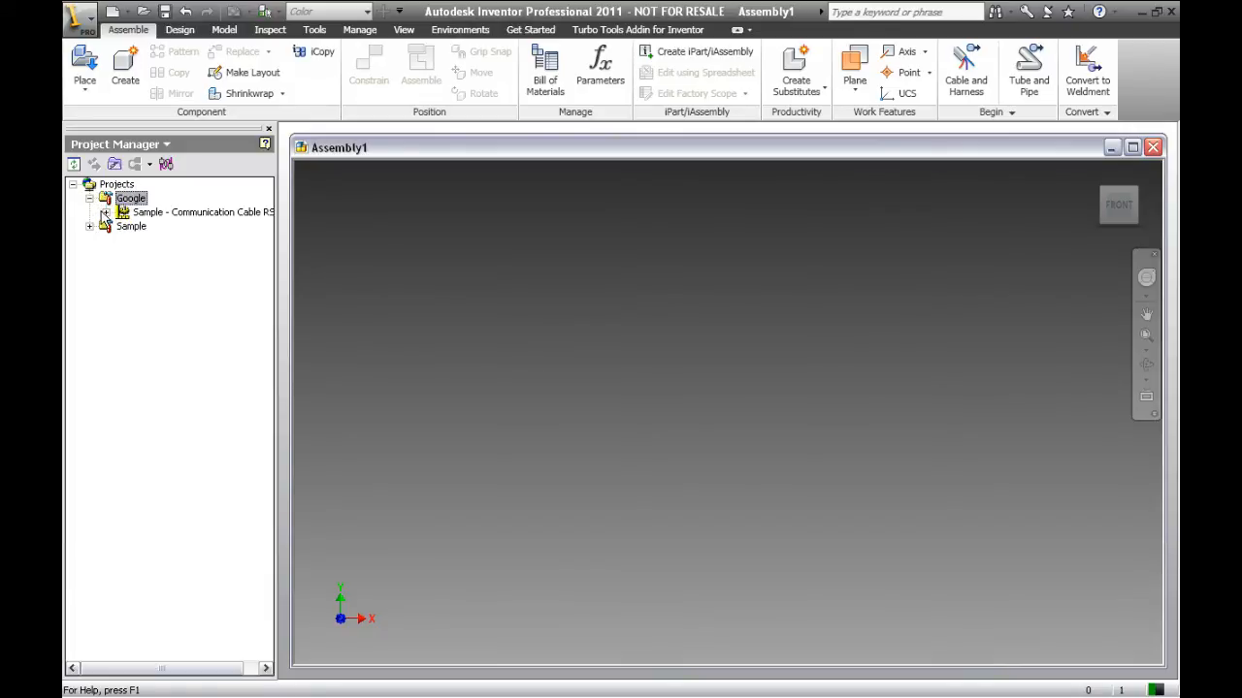
left_click(103, 213)
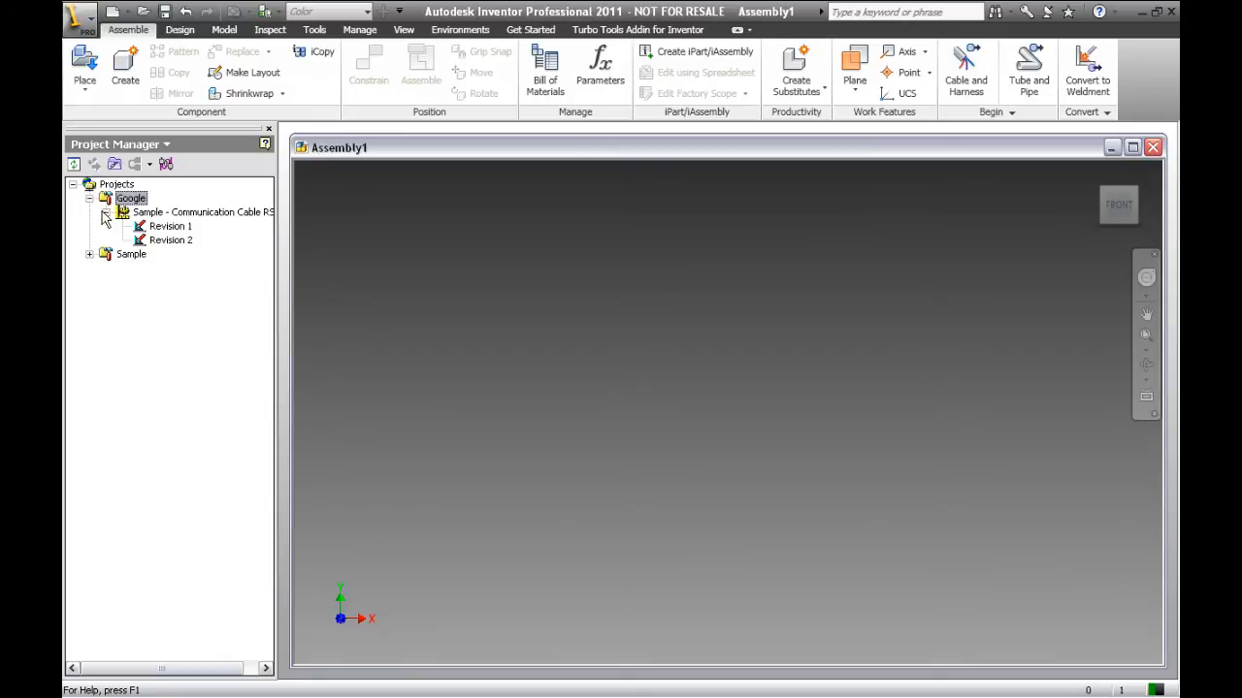
left_click(162, 240)
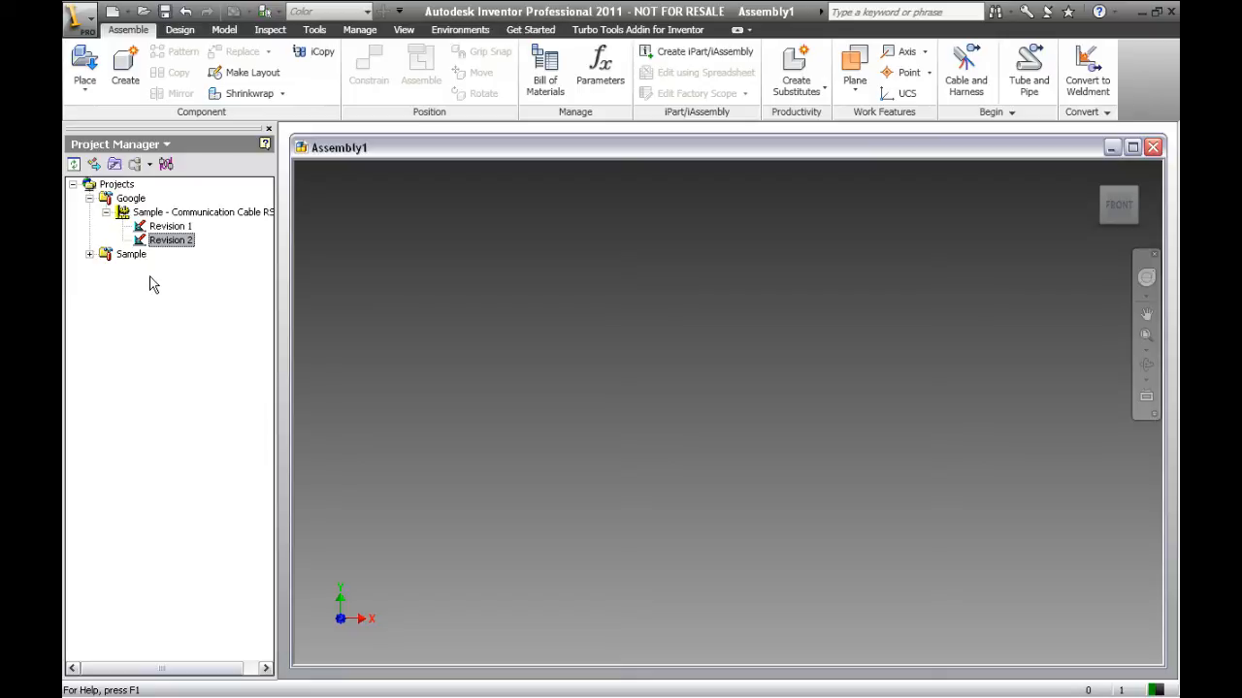
left_click(150, 166)
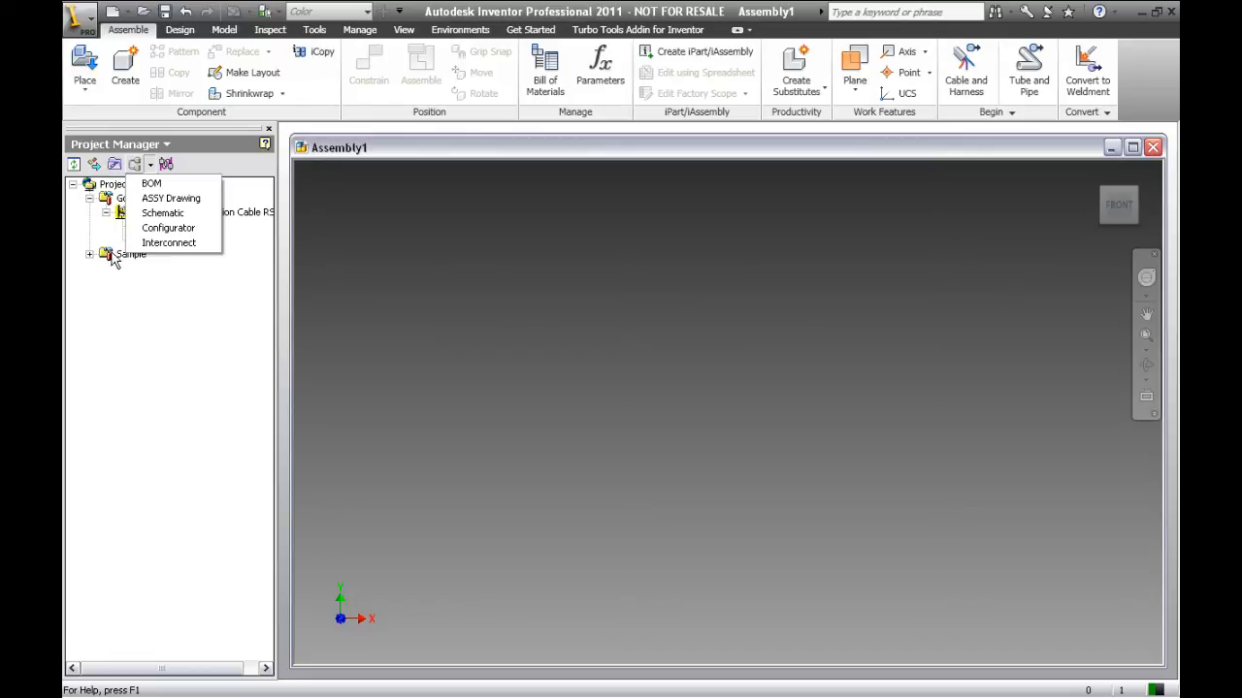
left_click(159, 281)
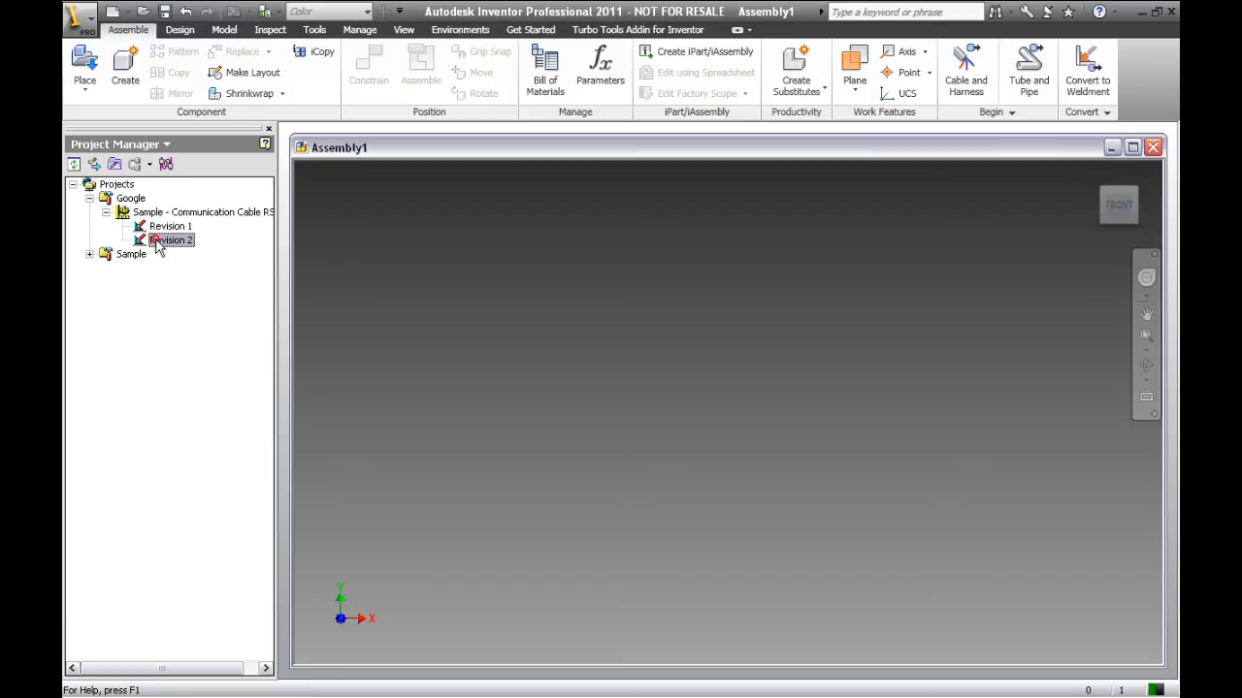
left_click(93, 165)
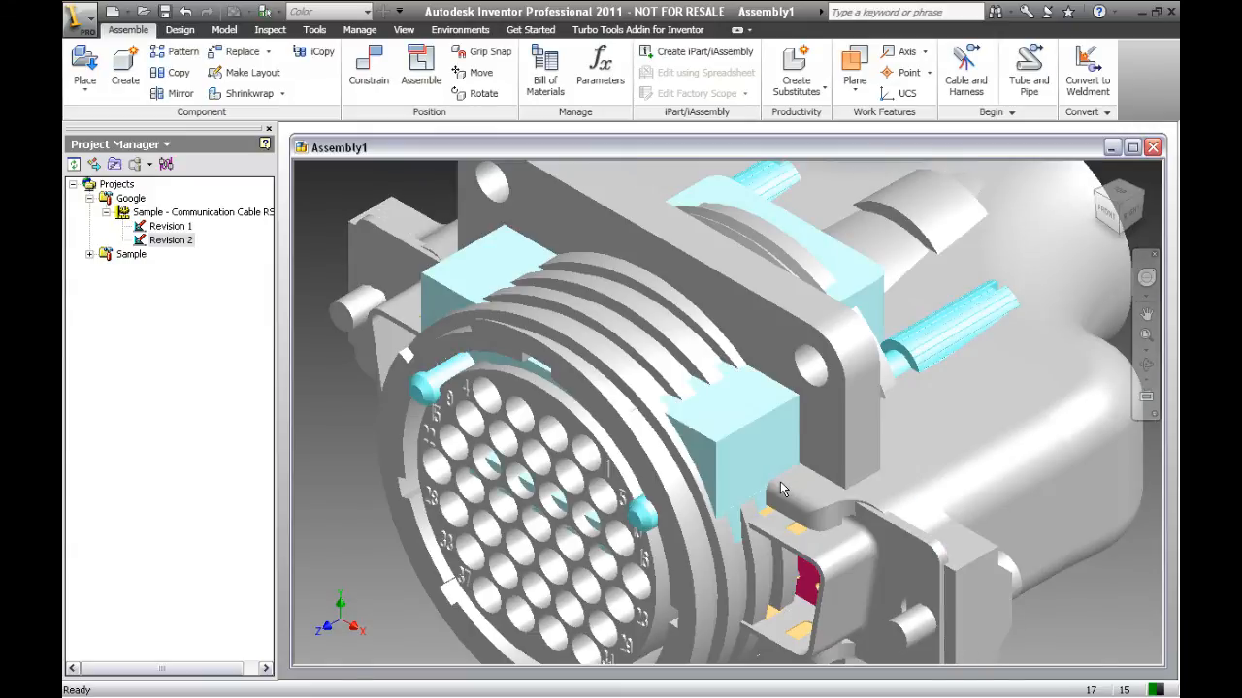
Pull the cyan backshell and the large gray D-sub hood out of the overlapping parts, placing them apart above the pile.
scroll(780, 481, "down", 8)
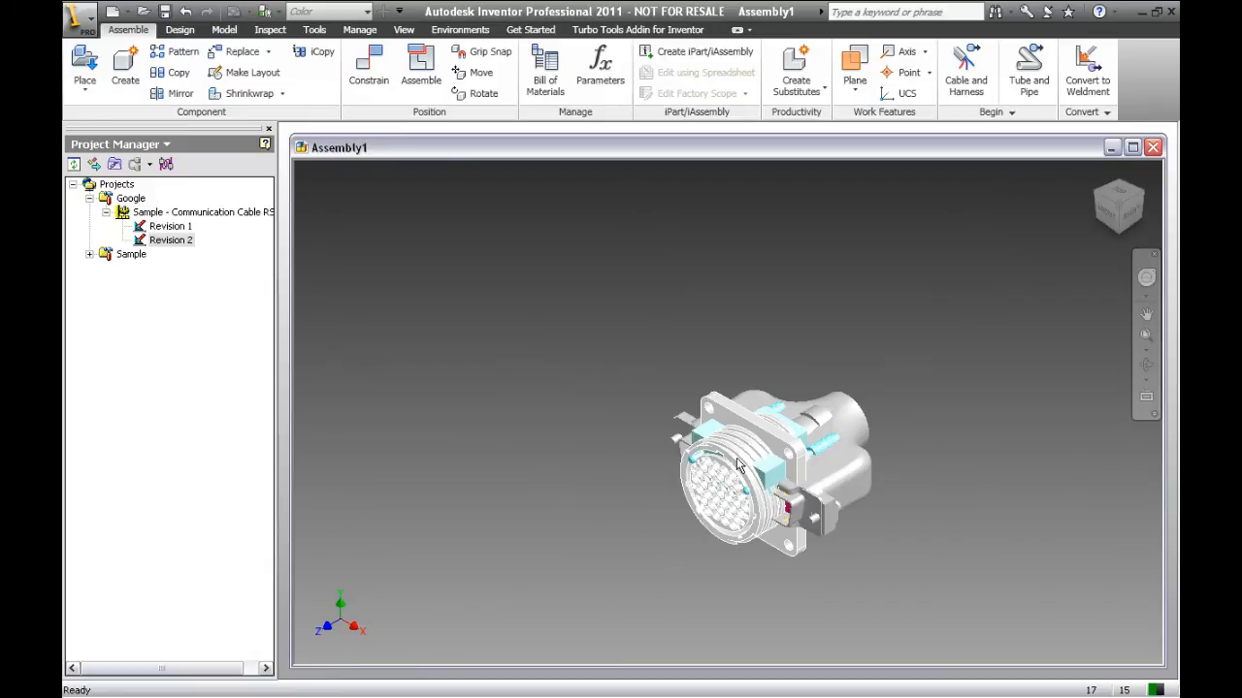
left_click(735, 462)
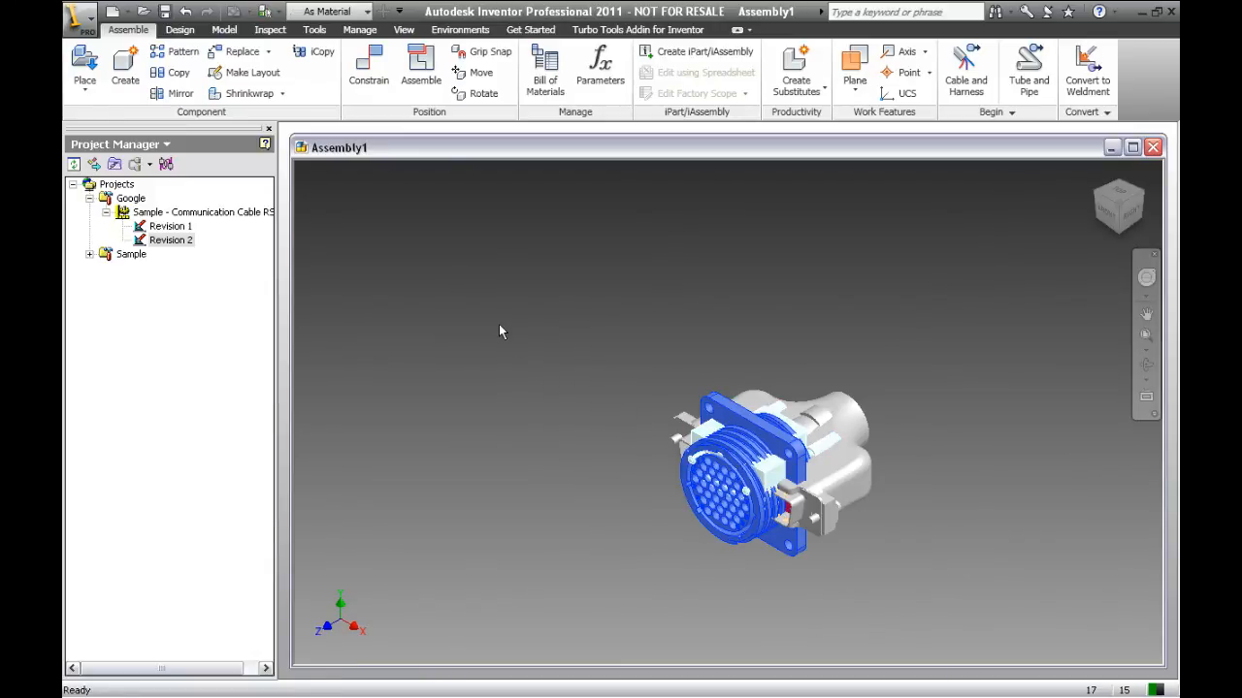
left_click(729, 465)
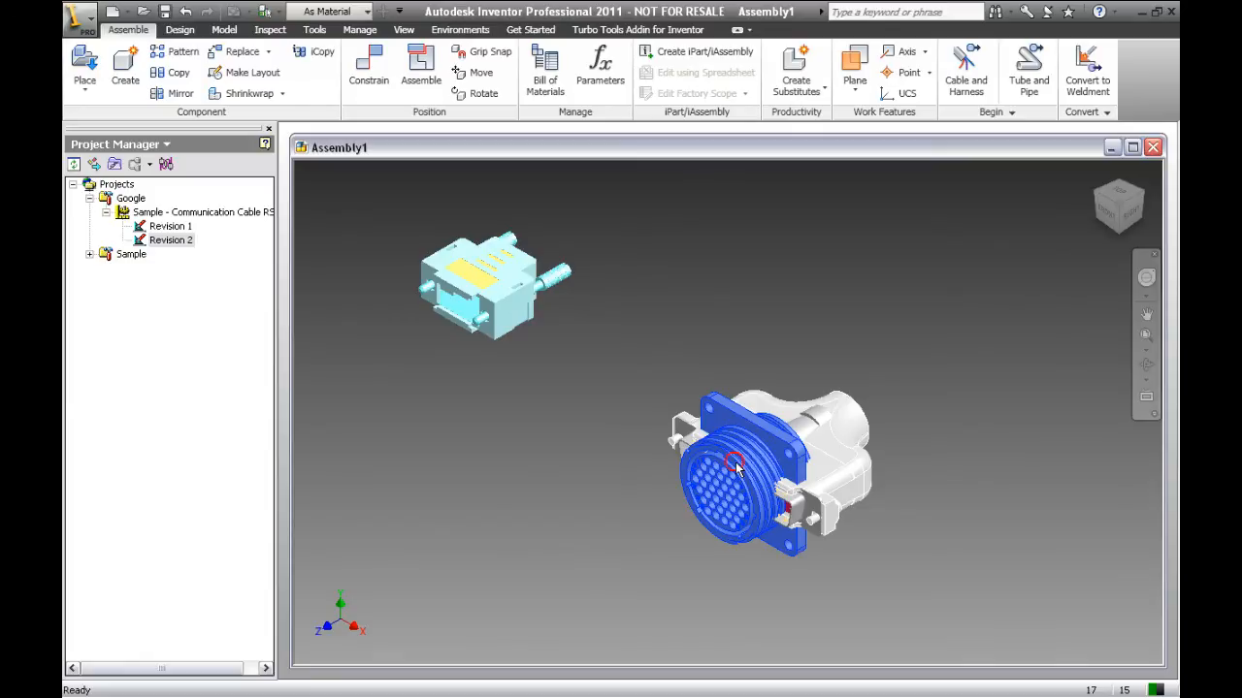
left_click_drag(632, 528, 530, 545)
left_click_drag(559, 381, 783, 289)
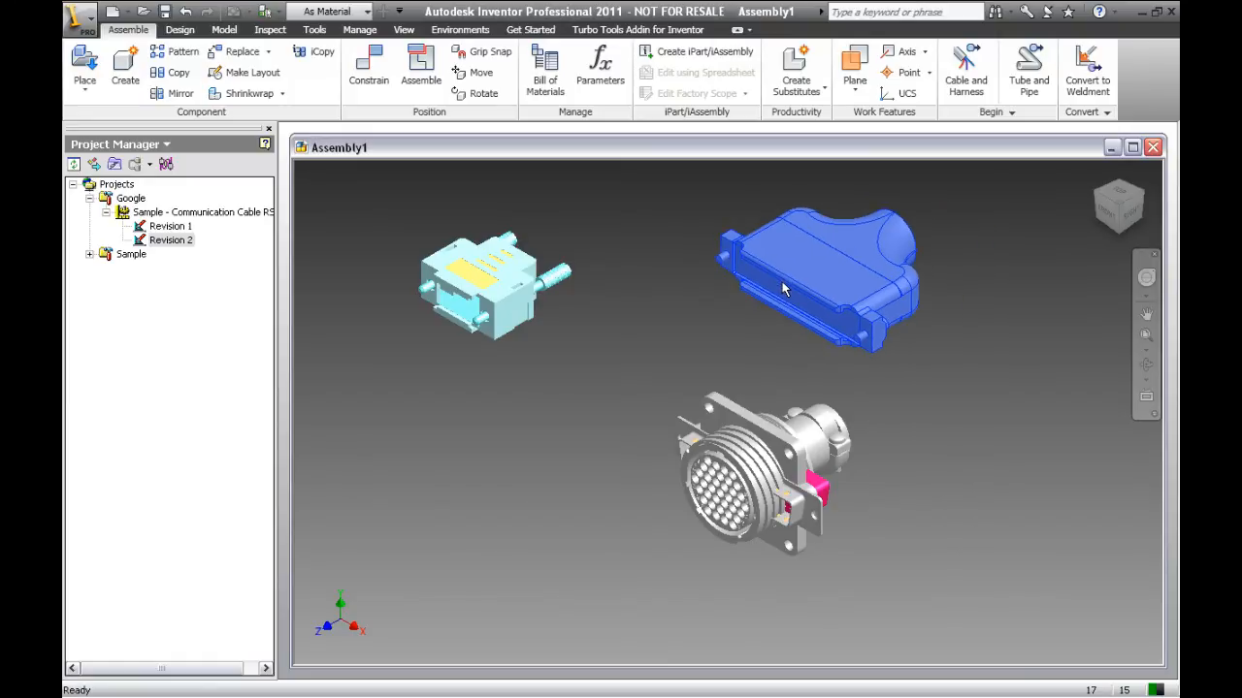
Move the small round plug out beside the flanged connector, and the long D-sub connector in front of the gray hood.
left_click(774, 450)
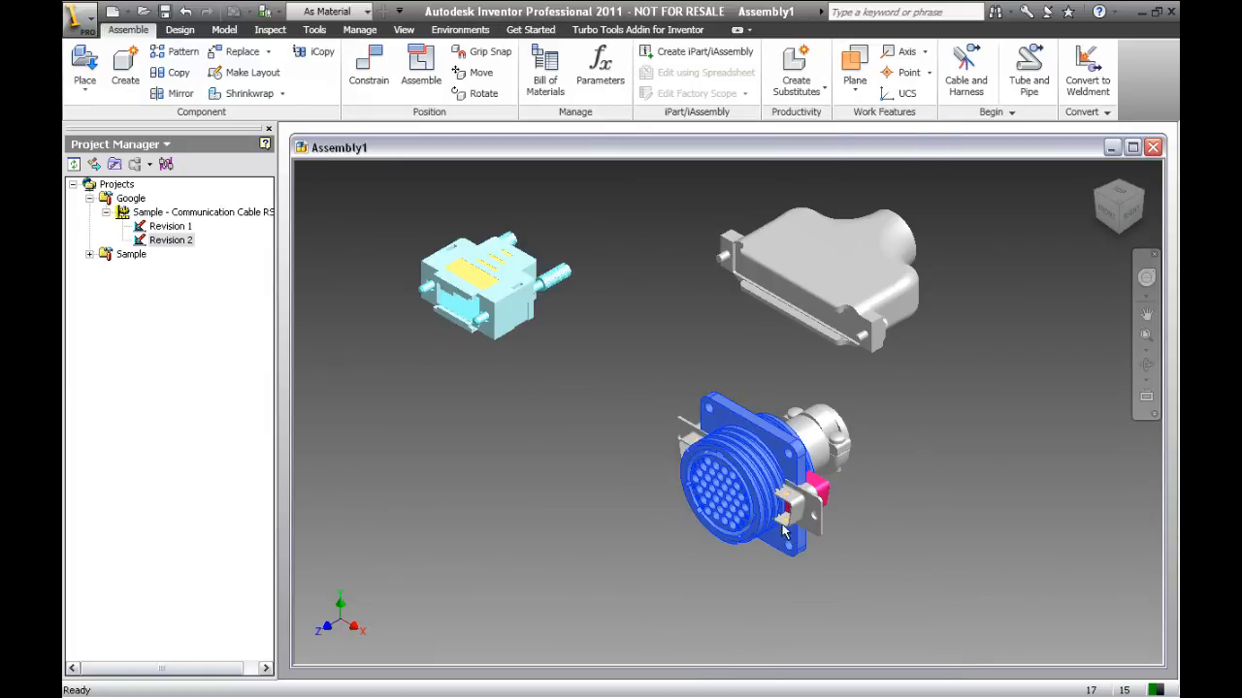
left_click_drag(742, 500, 525, 493)
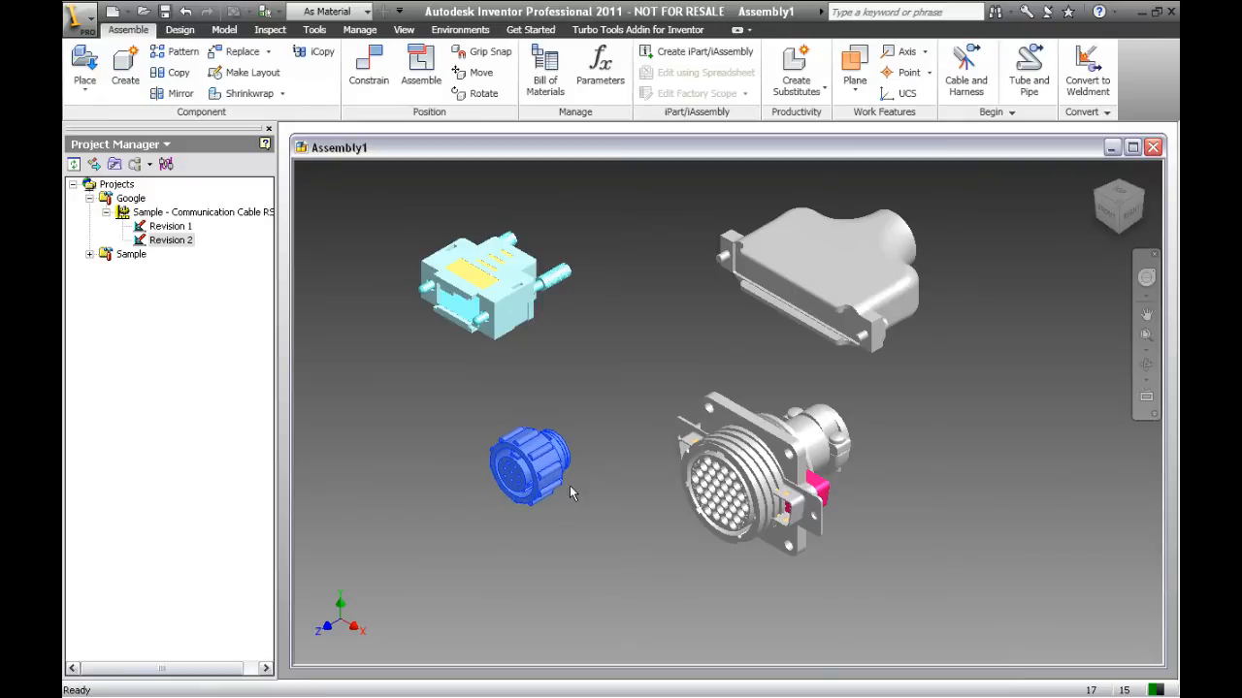
left_click(745, 473)
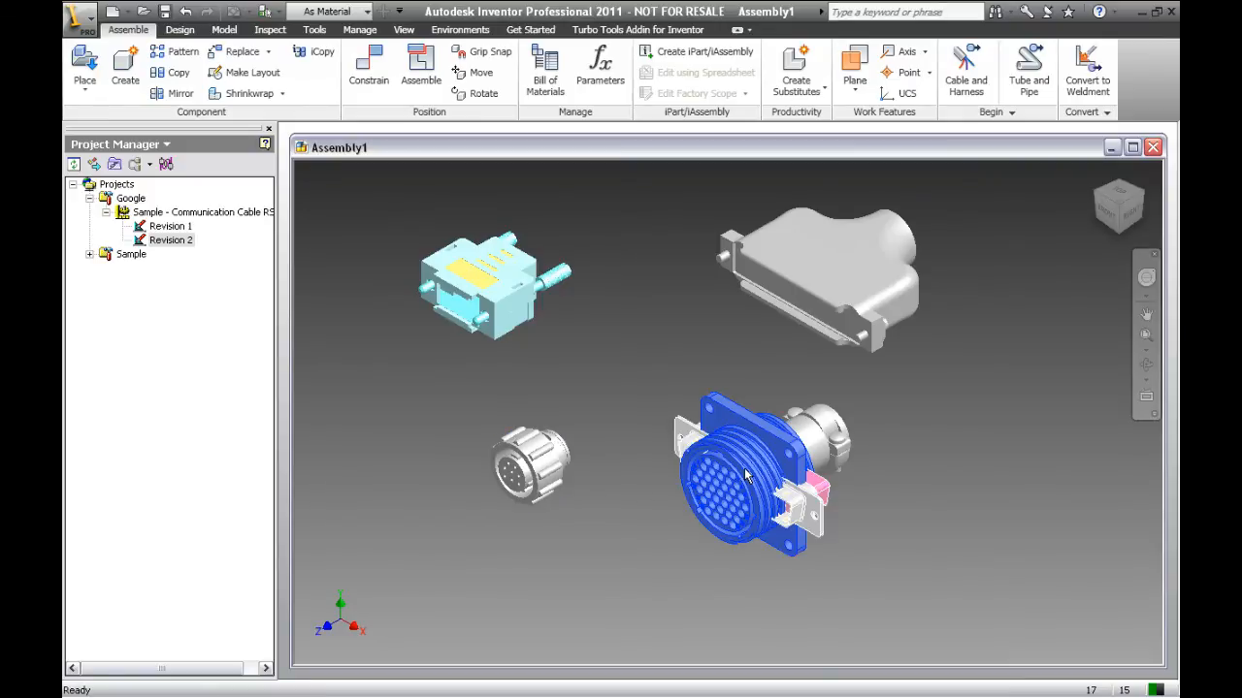
left_click_drag(745, 473, 741, 336)
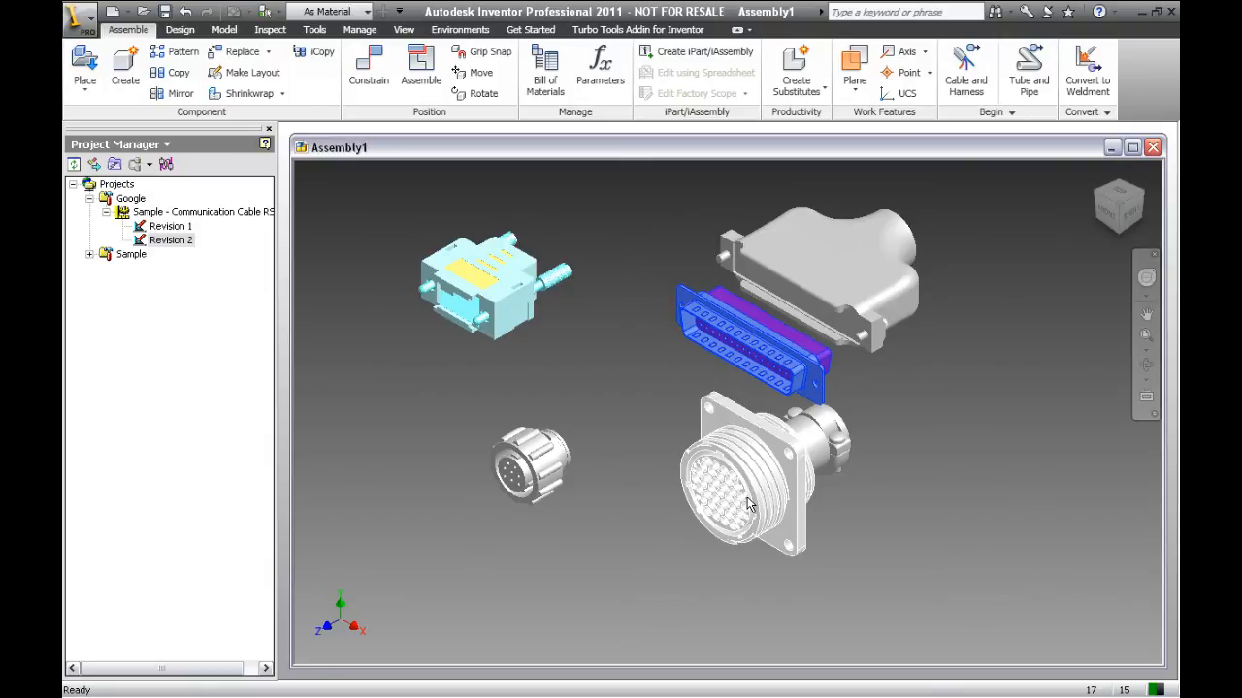
Place the round cable clamp behind the small round plug and the 9-pin D-sub connector in front of the cyan backshell.
left_click(827, 442, "ctrl")
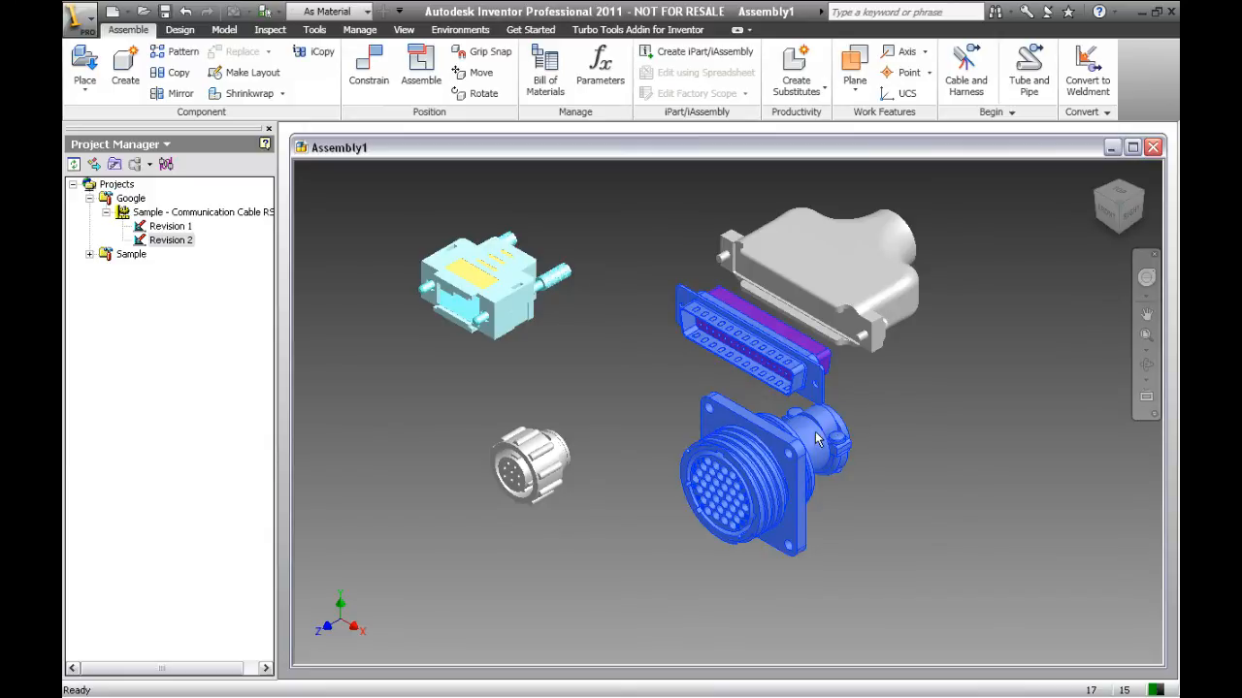
left_click_drag(818, 440, 634, 407)
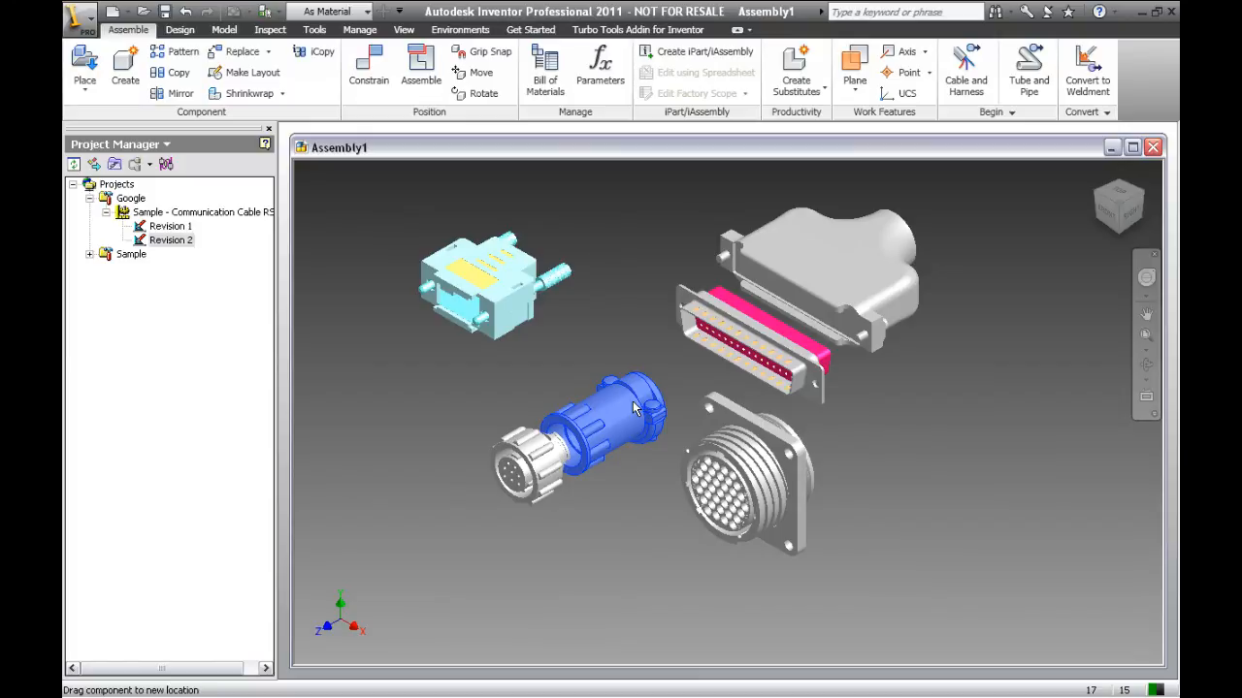
left_click(748, 463)
left_click_drag(756, 467, 805, 493)
left_click_drag(855, 500, 398, 328)
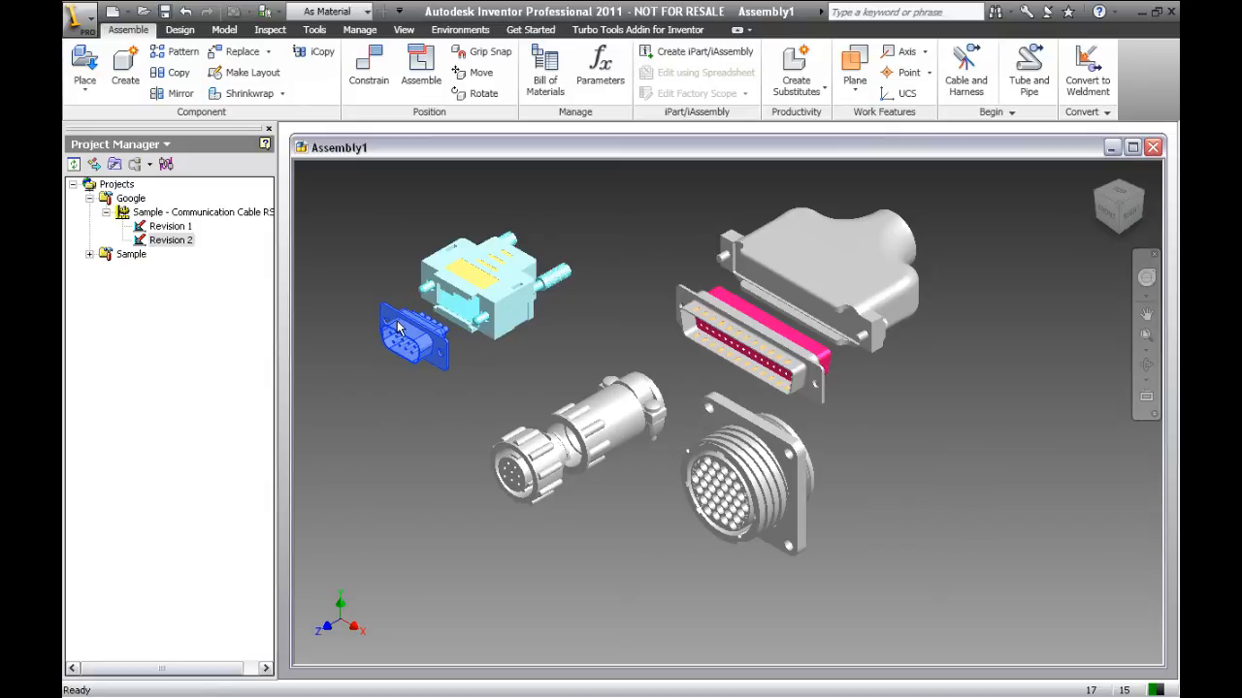
left_click(782, 463)
left_click(862, 422)
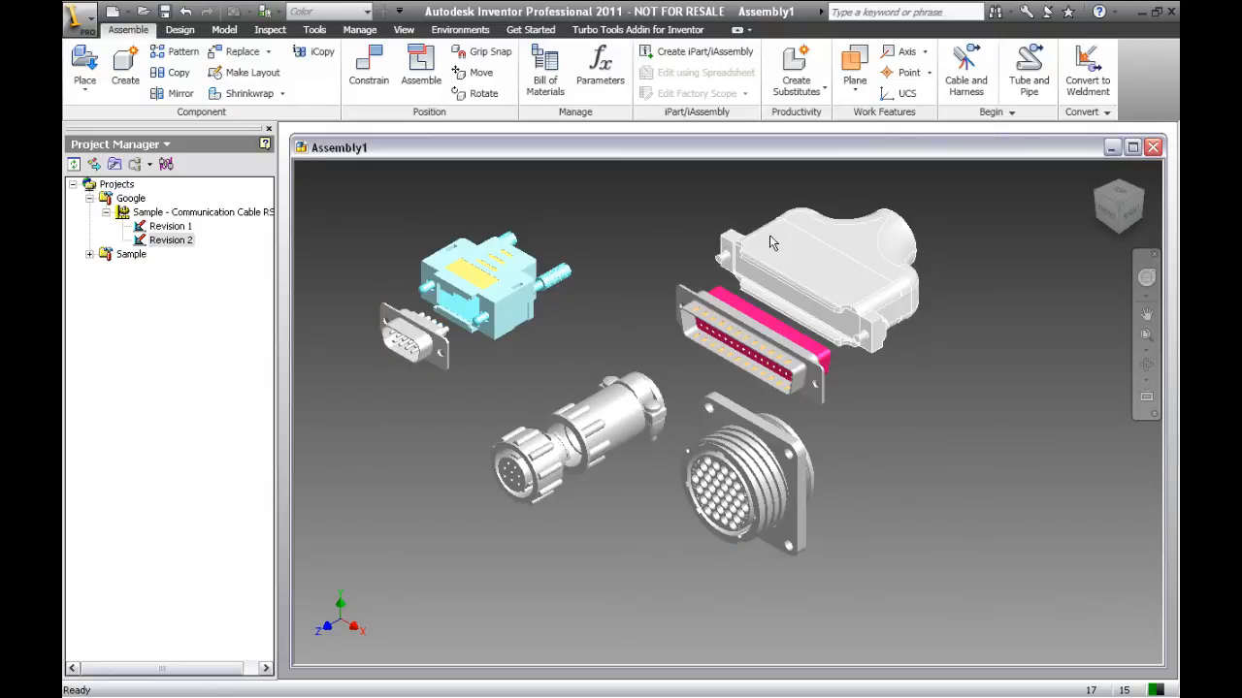
Orbit around the separated connector parts to examine them from another angle.
left_click(1146, 280)
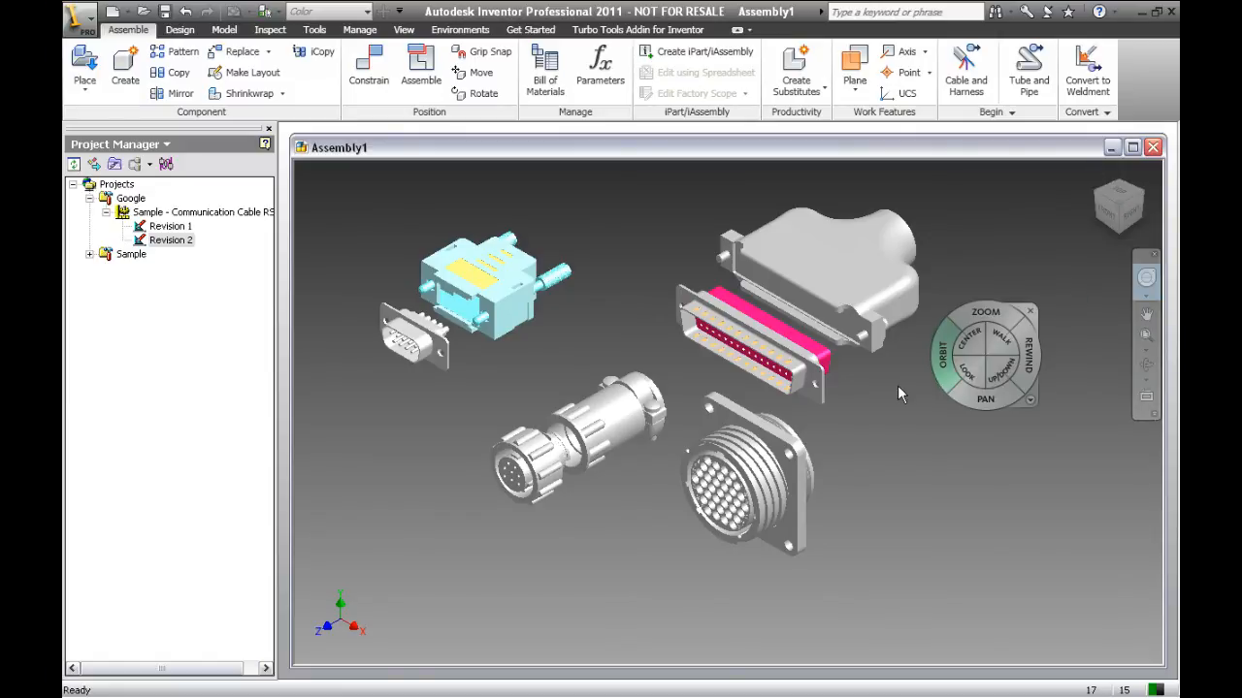
left_click_drag(859, 412, 832, 483)
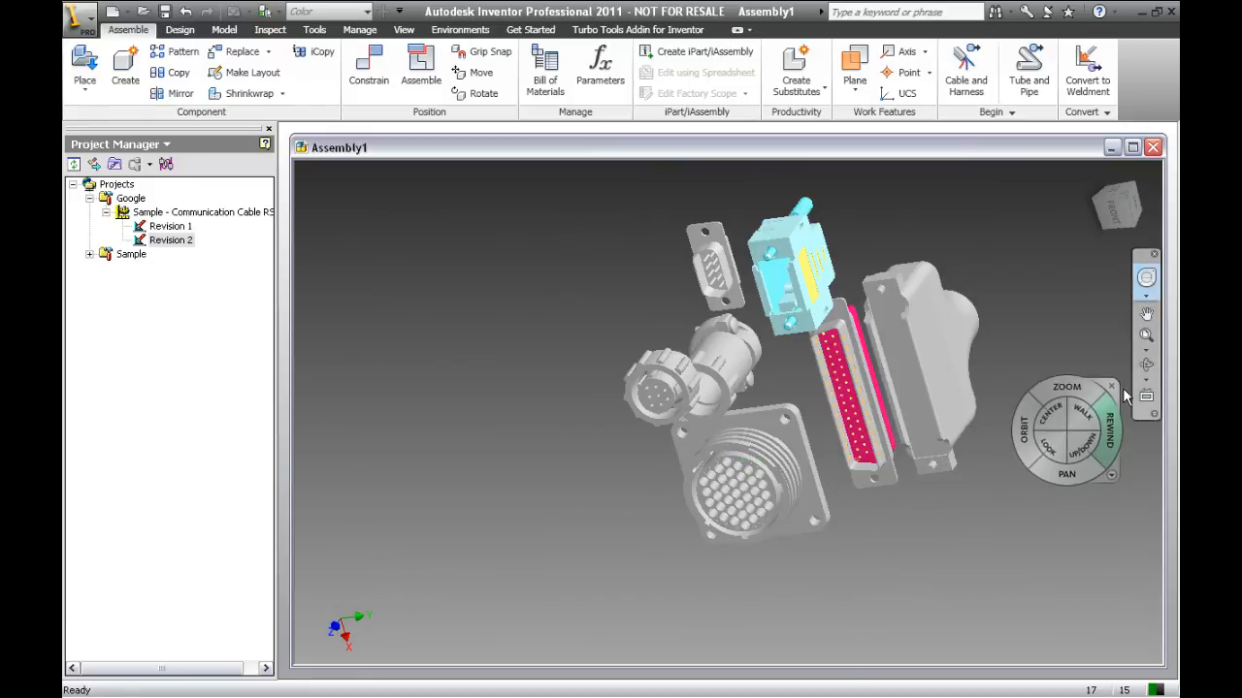